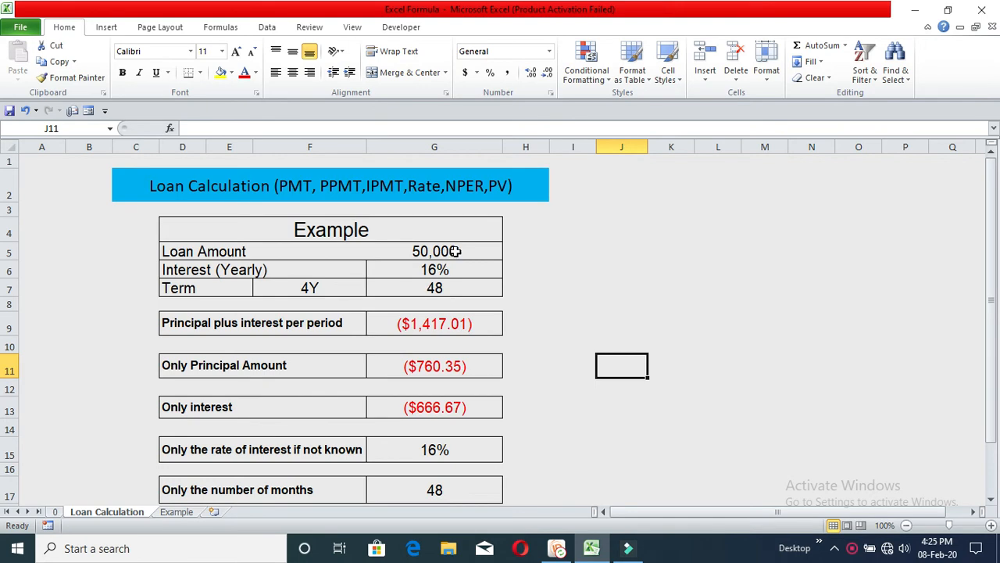
# - Review the loan amount, interest, term and the result formulas on the Loan Calculation sheet
pyautogui.click(461, 250)
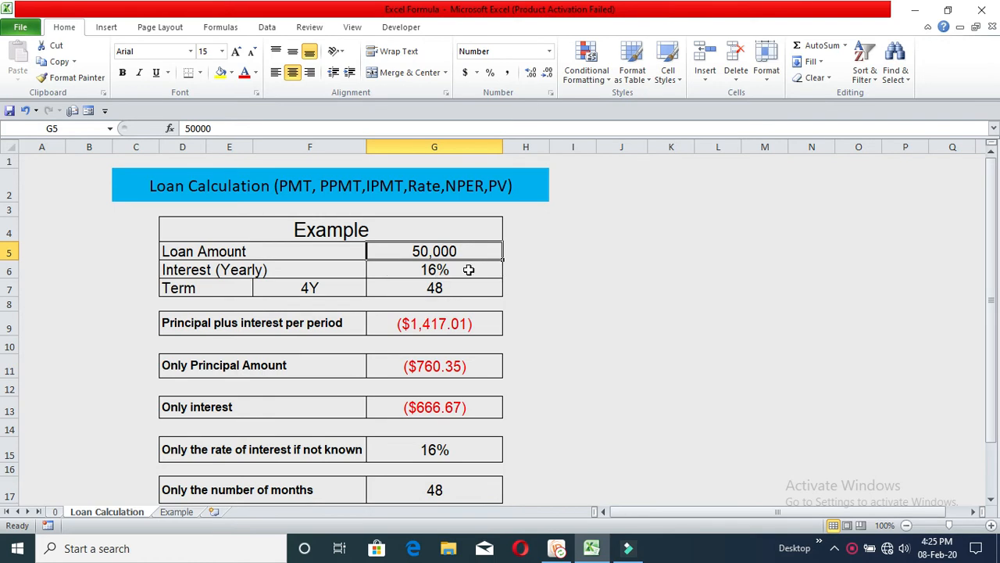
pyautogui.click(468, 269)
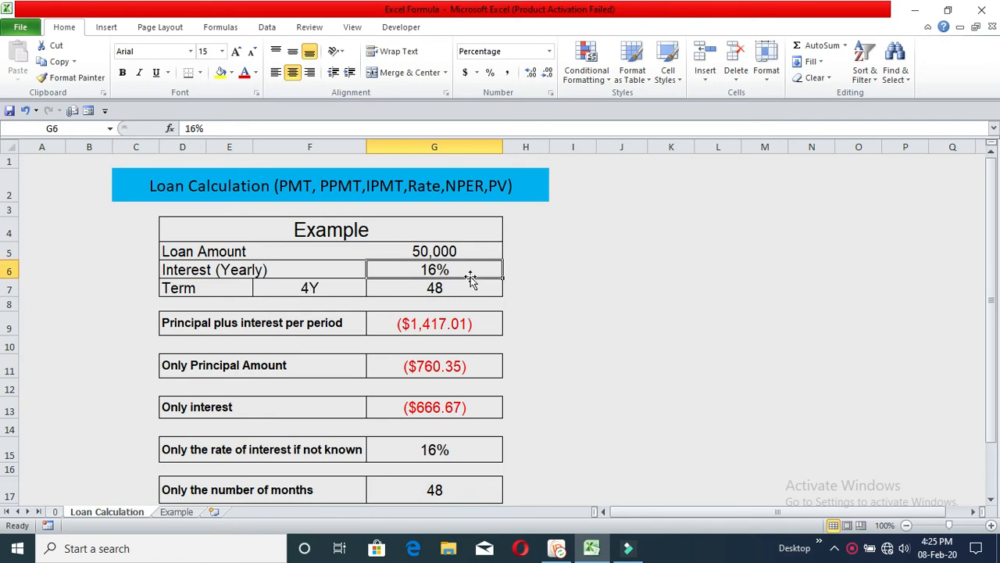
pyautogui.click(471, 288)
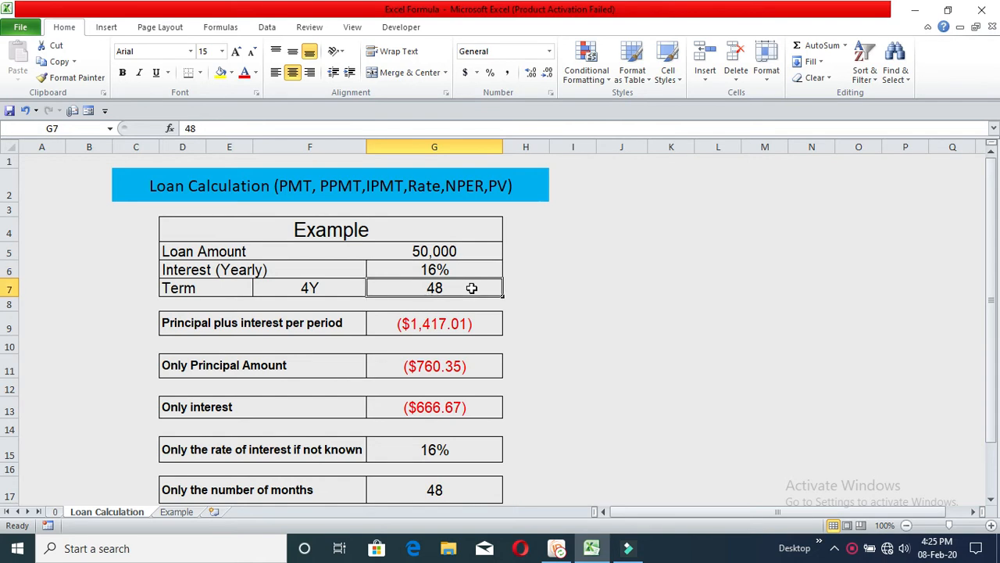
pyautogui.click(320, 281)
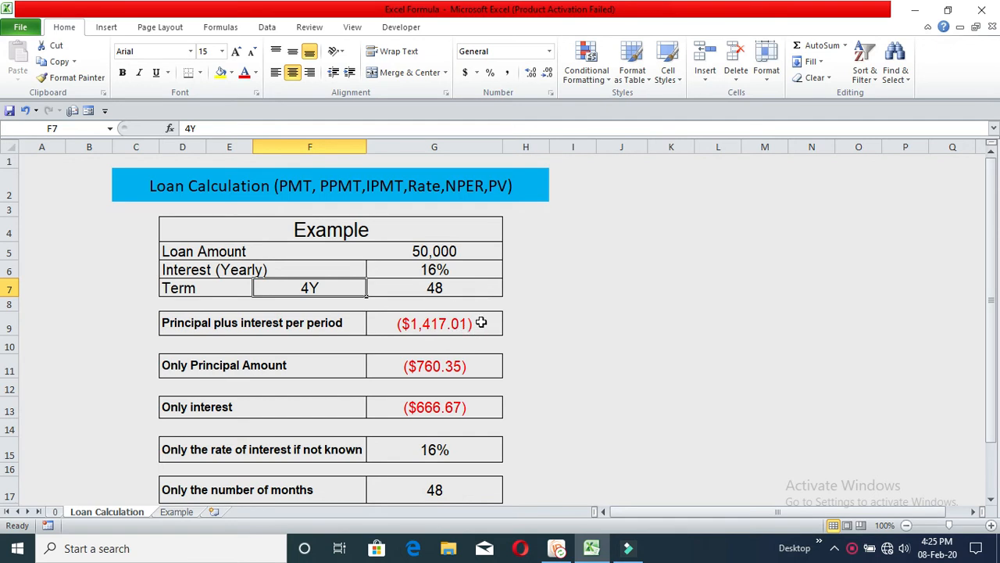
pyautogui.click(461, 366)
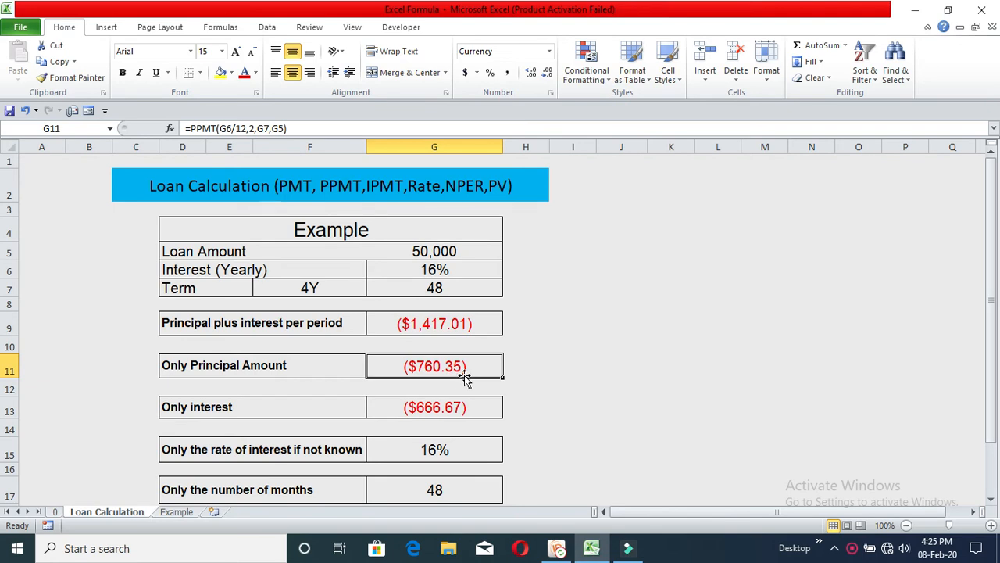
pyautogui.click(458, 408)
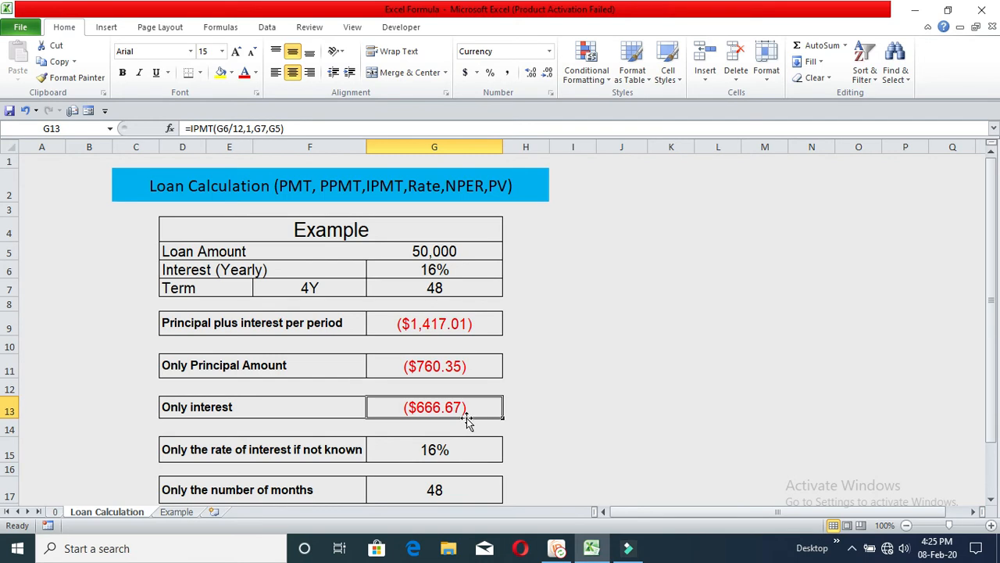
pyautogui.click(448, 252)
pyautogui.click(450, 268)
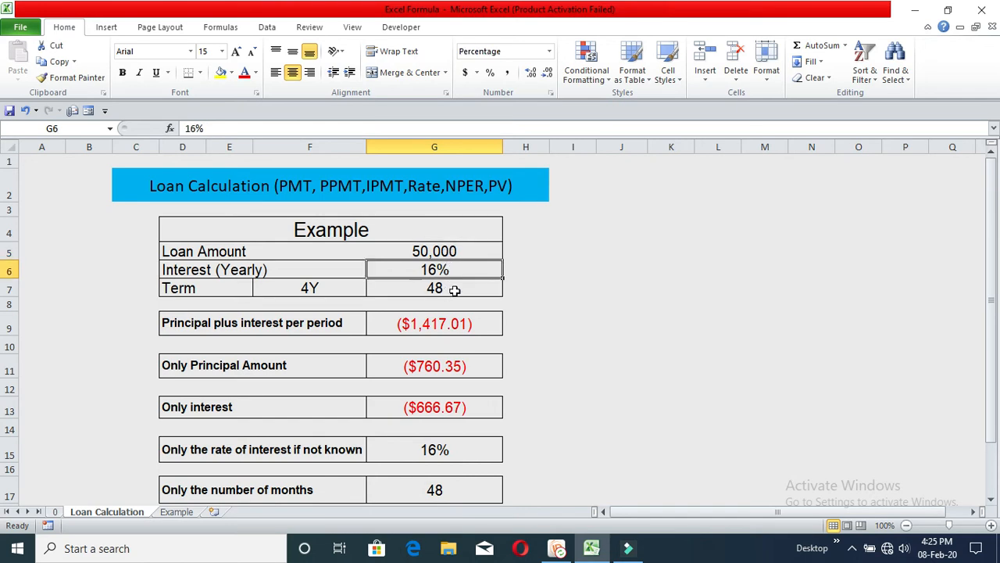
pyautogui.click(456, 289)
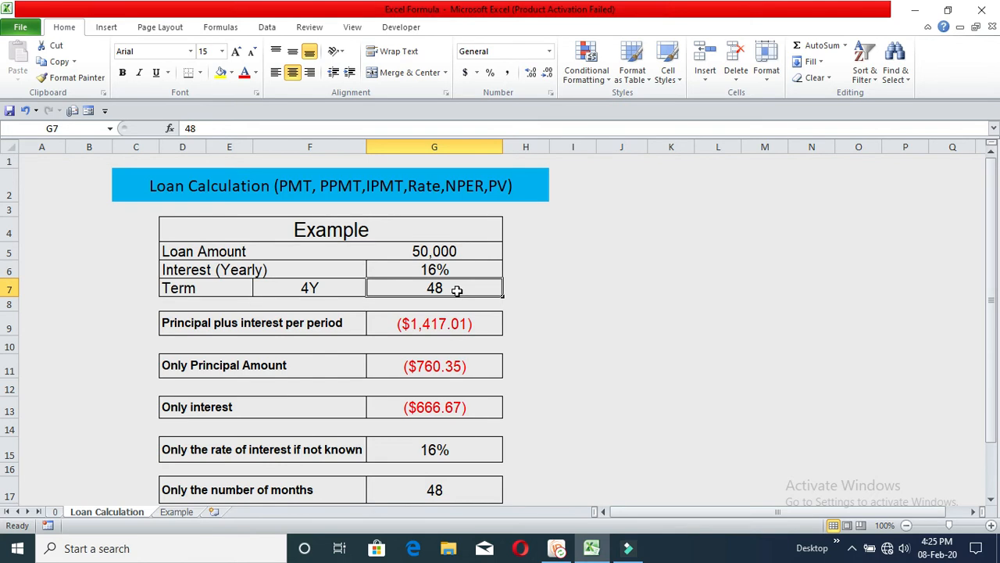
# - Open the Example sheet and begin a PMT function in the principal plus interest per period cell
pyautogui.click(176, 512)
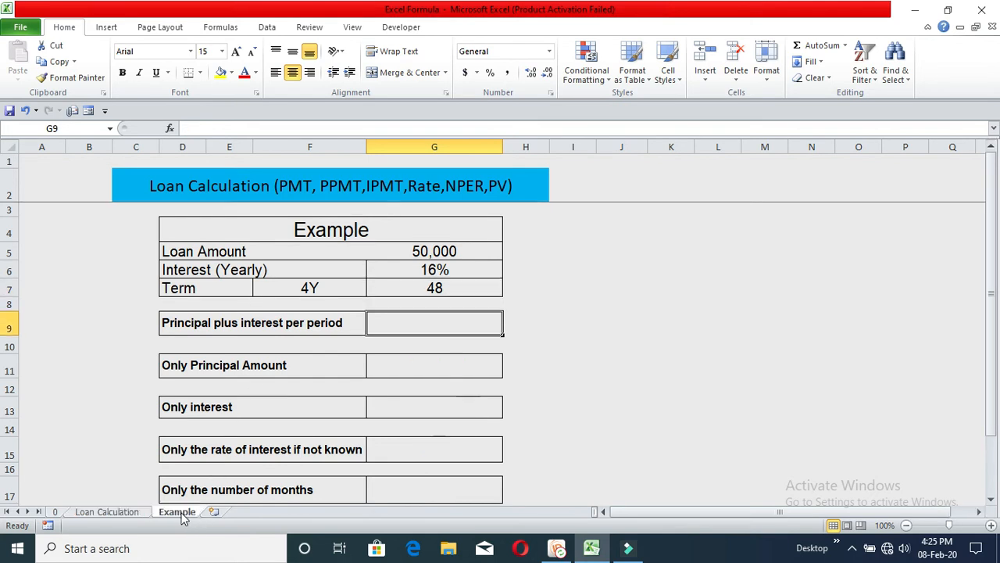
pyautogui.click(533, 338)
pyautogui.click(472, 319)
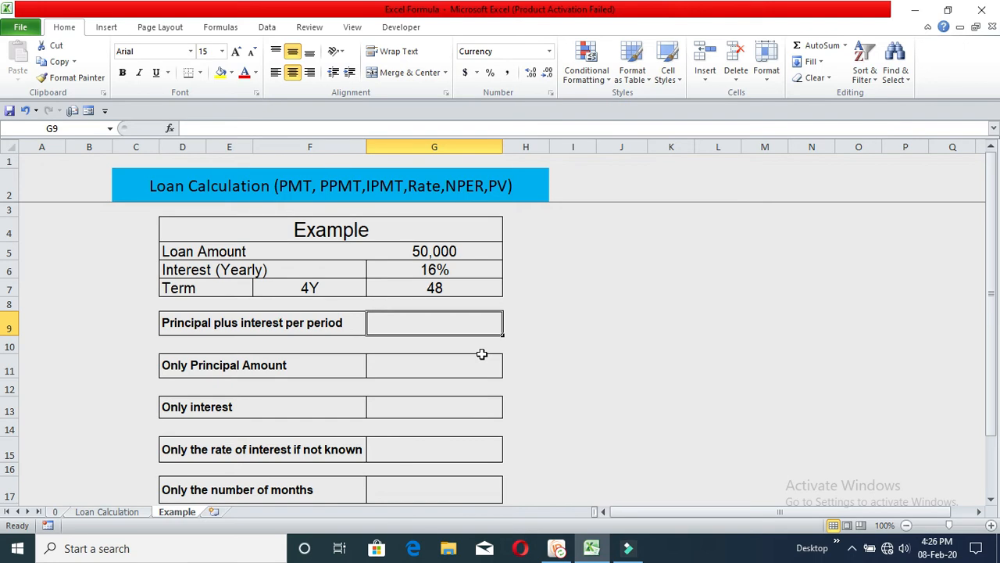
pyautogui.write('=pmt')
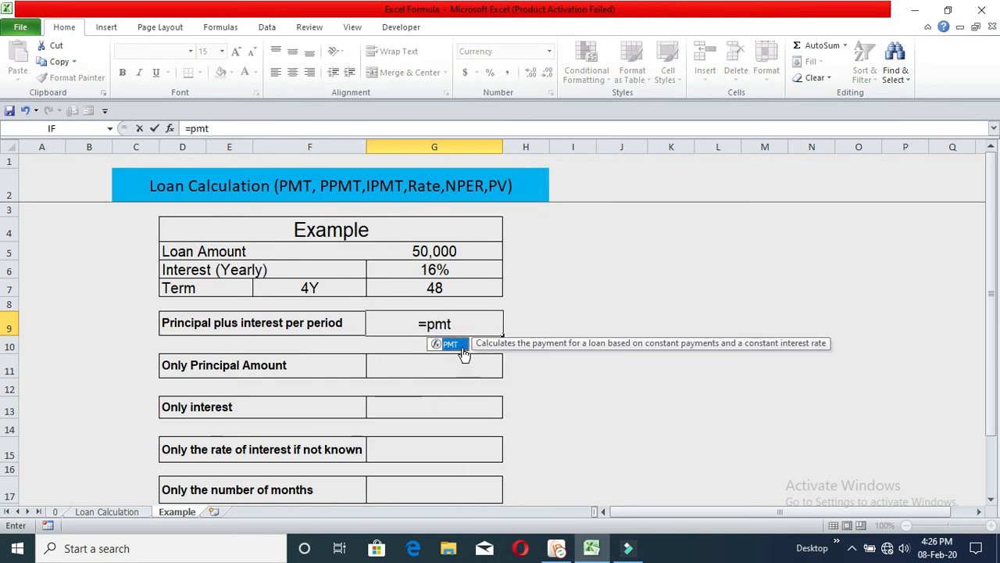
pyautogui.doubleClick(459, 346)
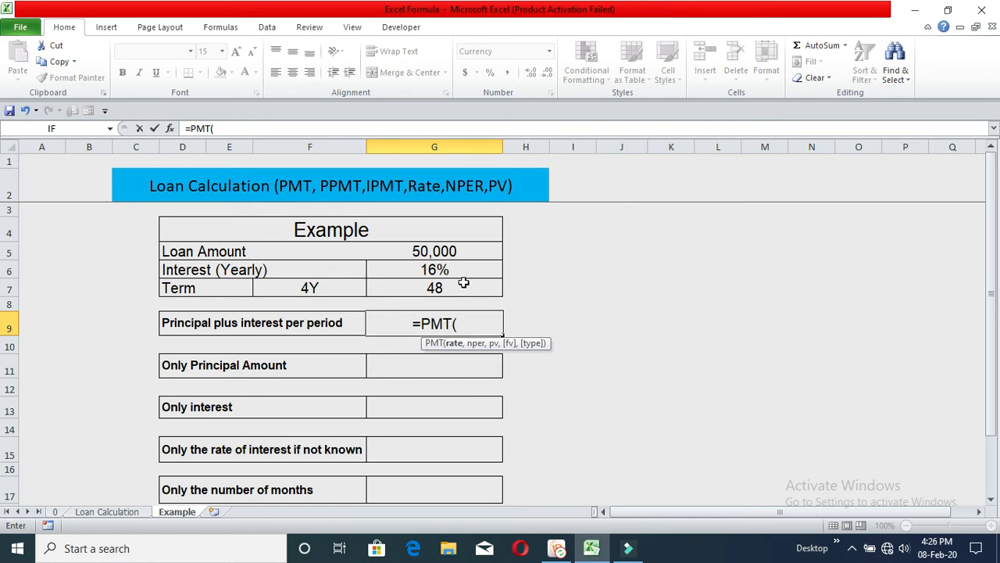
pyautogui.press('BackSpace')
pyautogui.press('BackSpace')
pyautogui.press('BackSpace')
pyautogui.press('BackSpace')
pyautogui.press('BackSpace')
pyautogui.write('=')
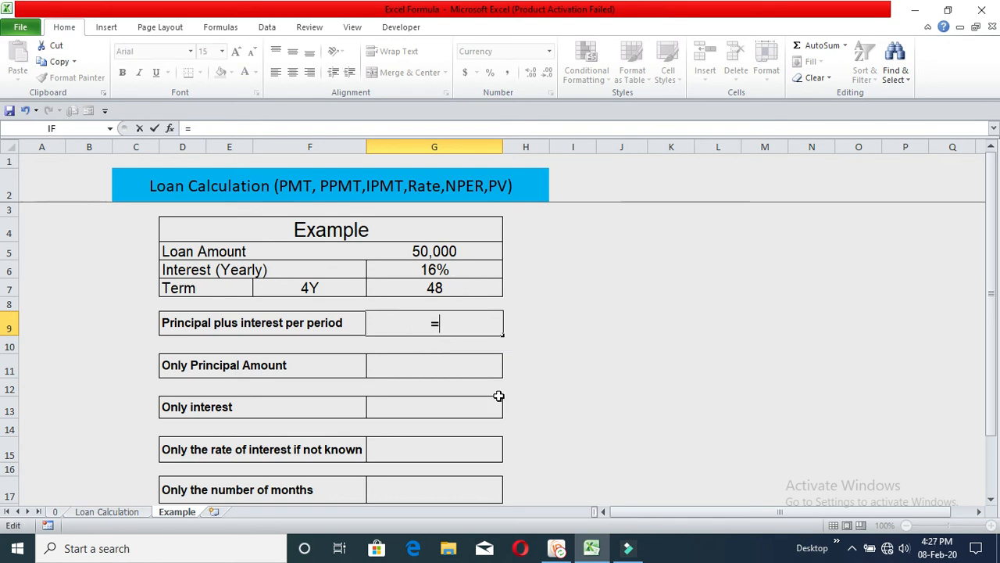
pyautogui.write('pm')
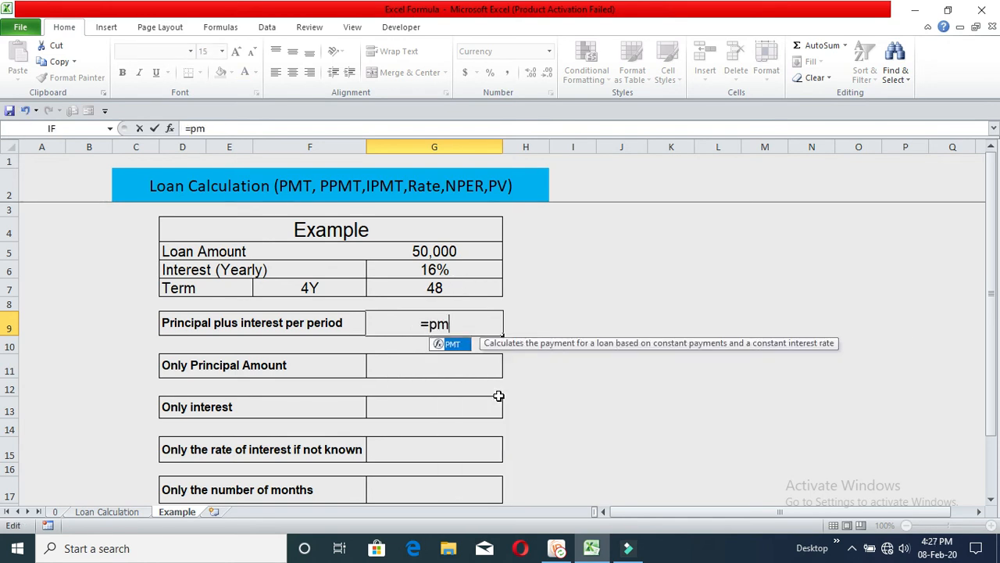
pyautogui.doubleClick(452, 344)
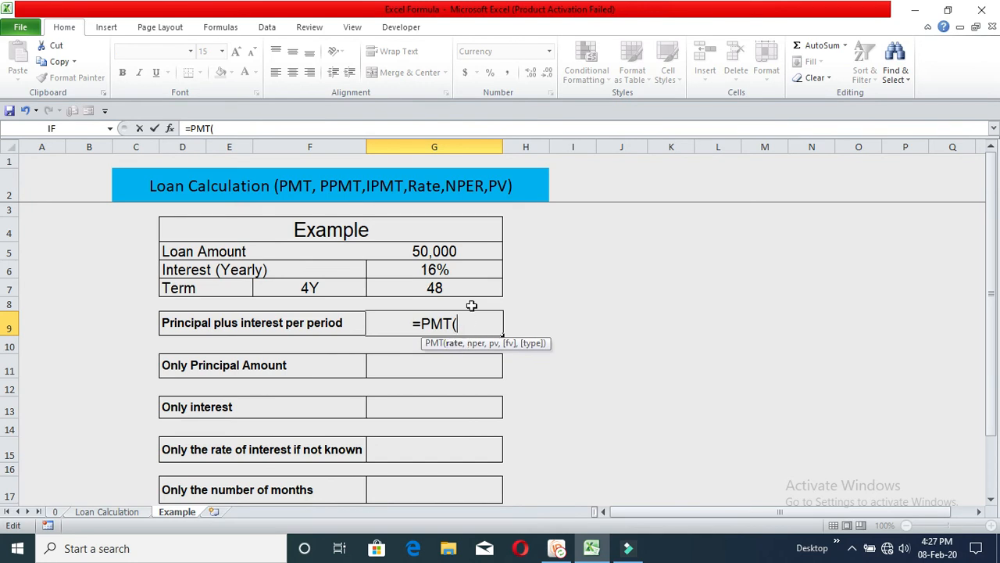
# - Complete the payment formula as =PMT(G6/12,G7,G5) using the interest, term and loan amount cells
pyautogui.click(468, 271)
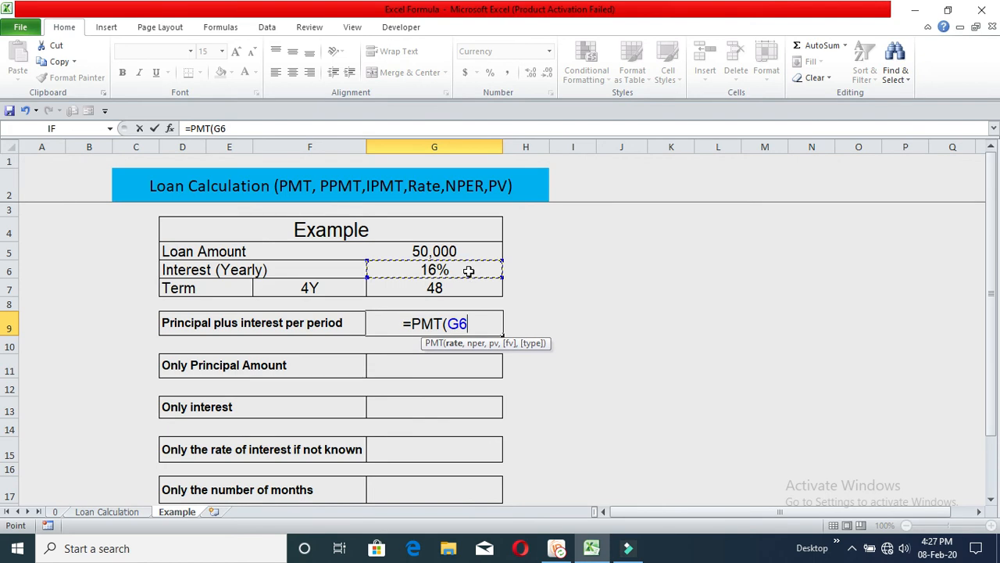
pyautogui.write('/')
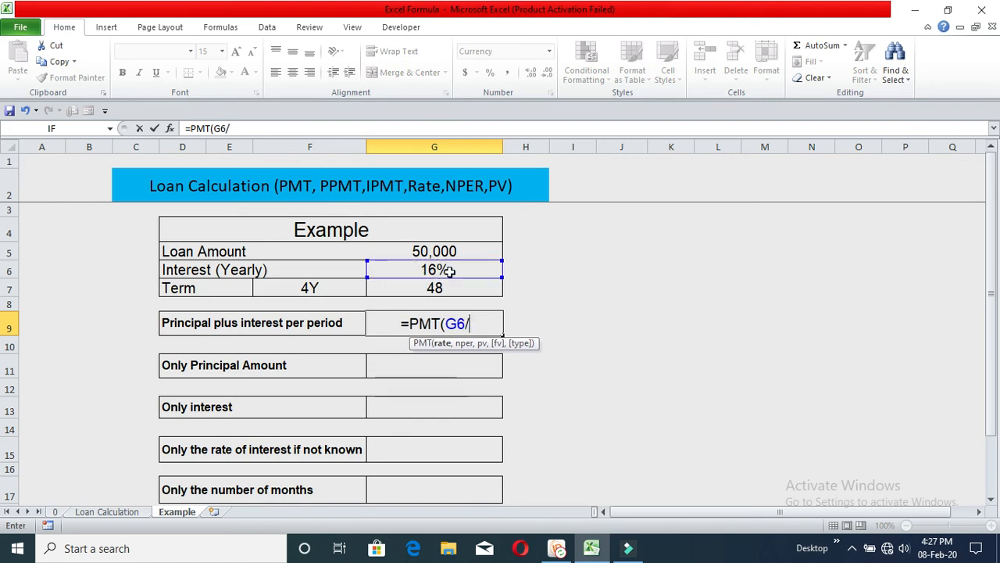
pyautogui.write('12,')
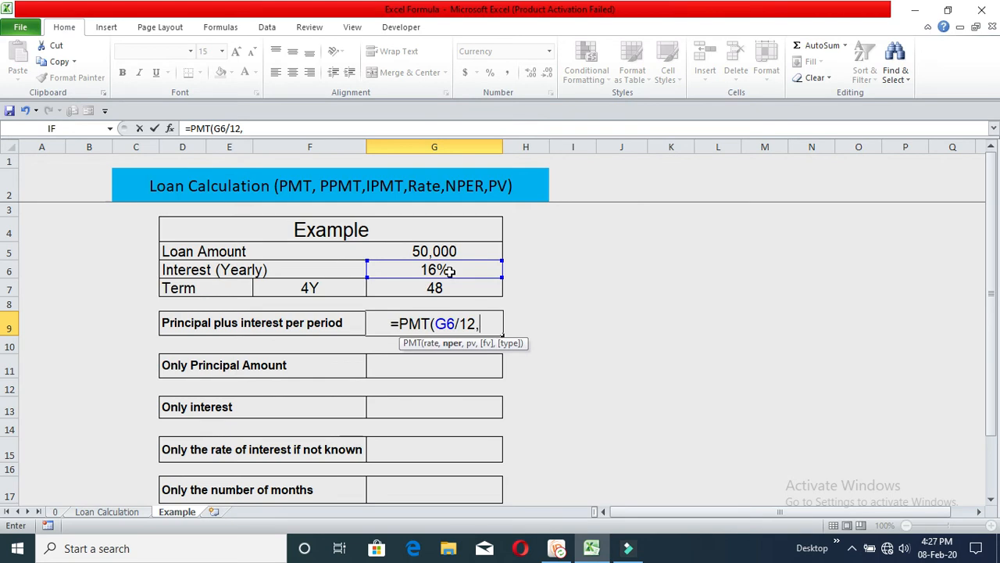
pyautogui.click(446, 287)
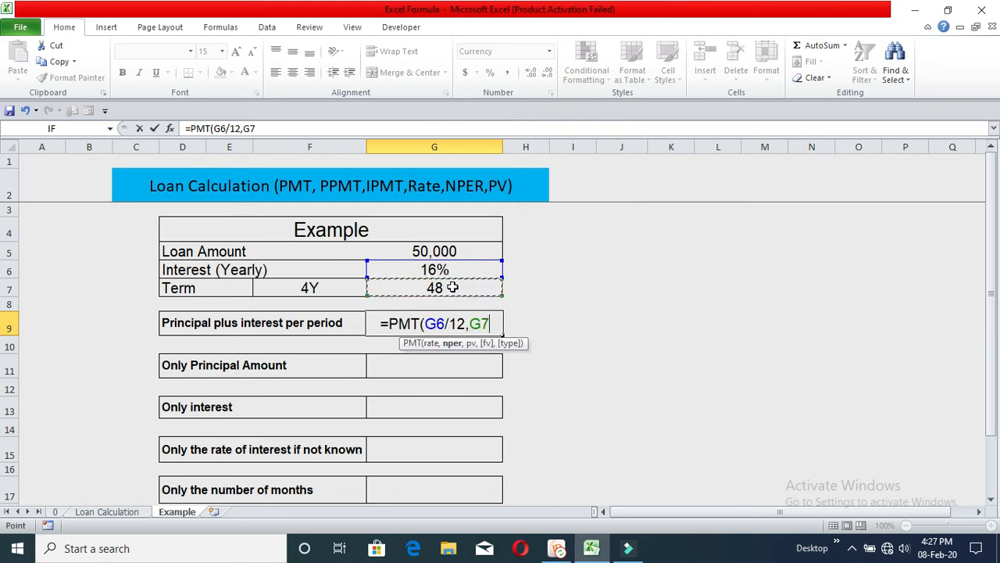
pyautogui.write(',')
pyautogui.click(468, 250)
pyautogui.write(')')
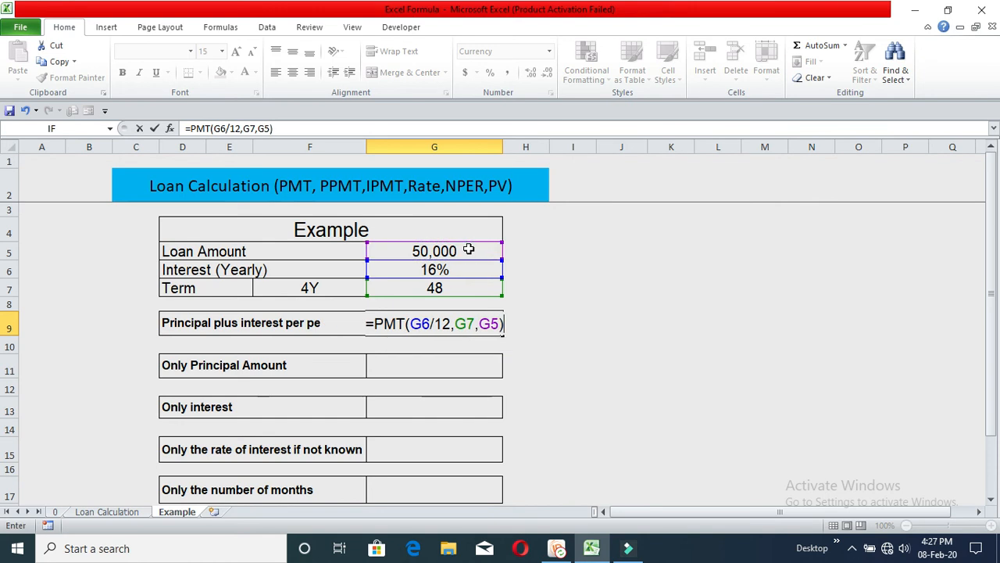
pyautogui.press('Return')
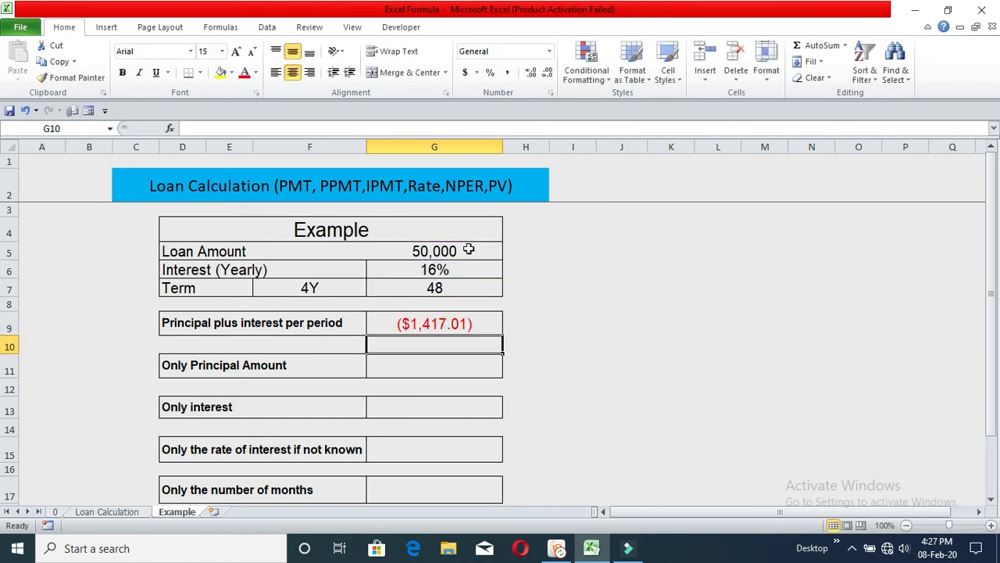
# - Begin a PPMT function in the Only Principal Amount cell
pyautogui.click(463, 322)
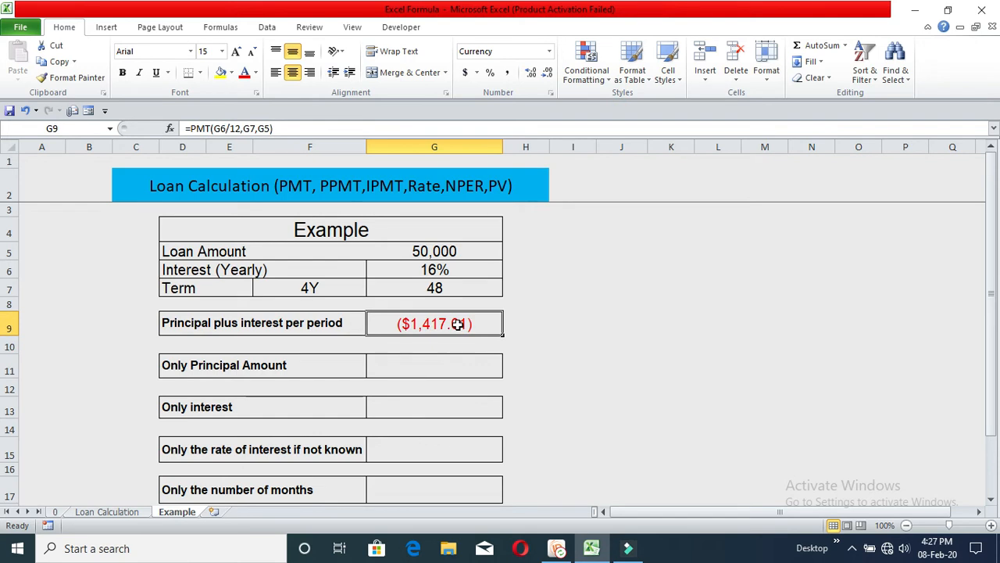
pyautogui.click(440, 369)
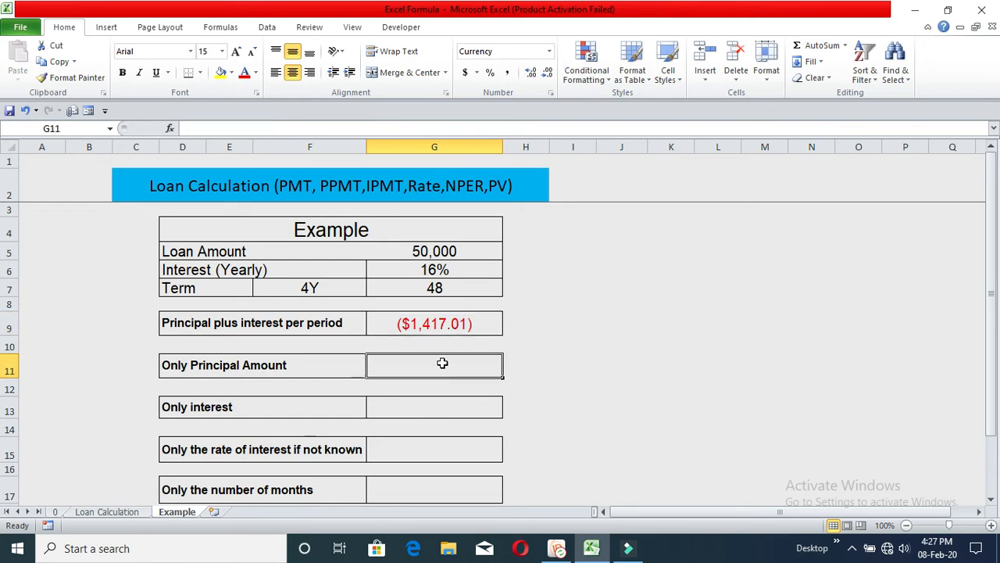
pyautogui.write('=')
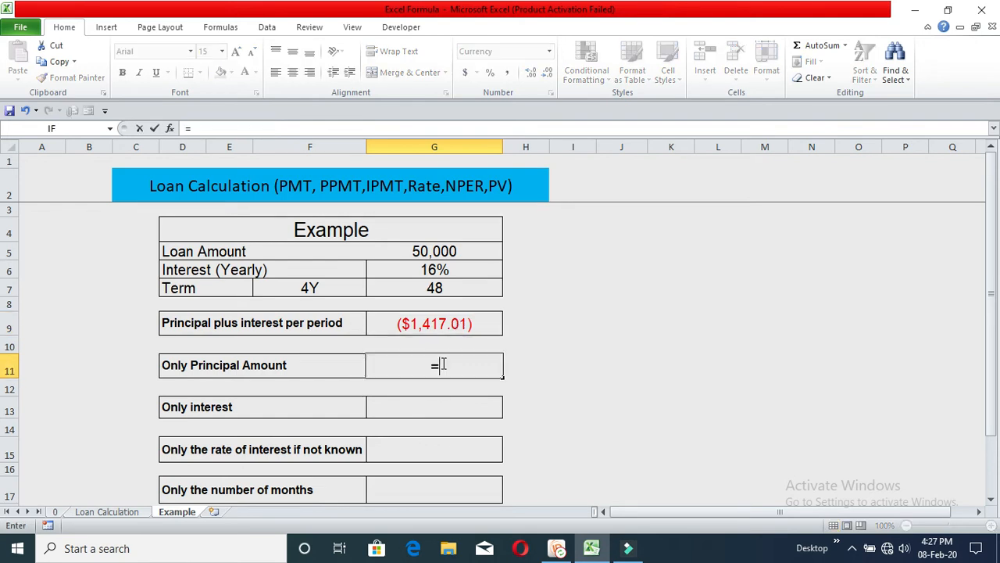
pyautogui.write('PP')
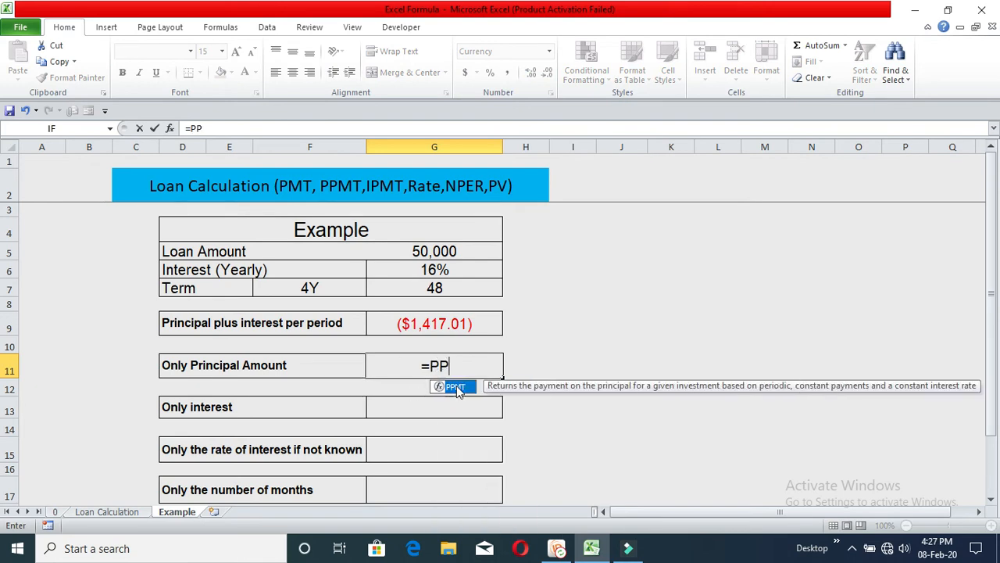
pyautogui.doubleClick(457, 385)
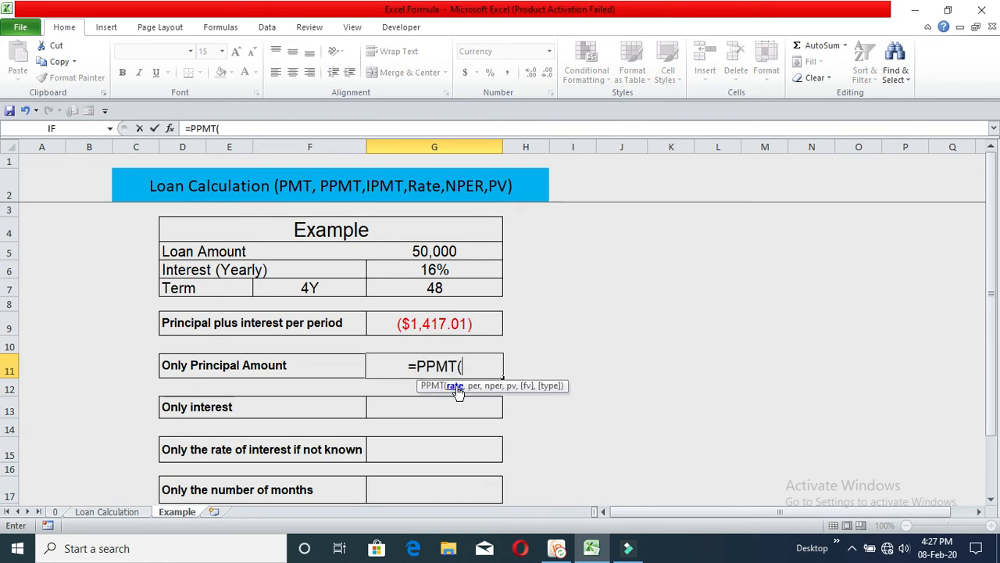
# - Complete the principal formula as =PPMT(G6/12,1,G7,G5) referencing interest, period 1, term and loan amount
pyautogui.click(453, 269)
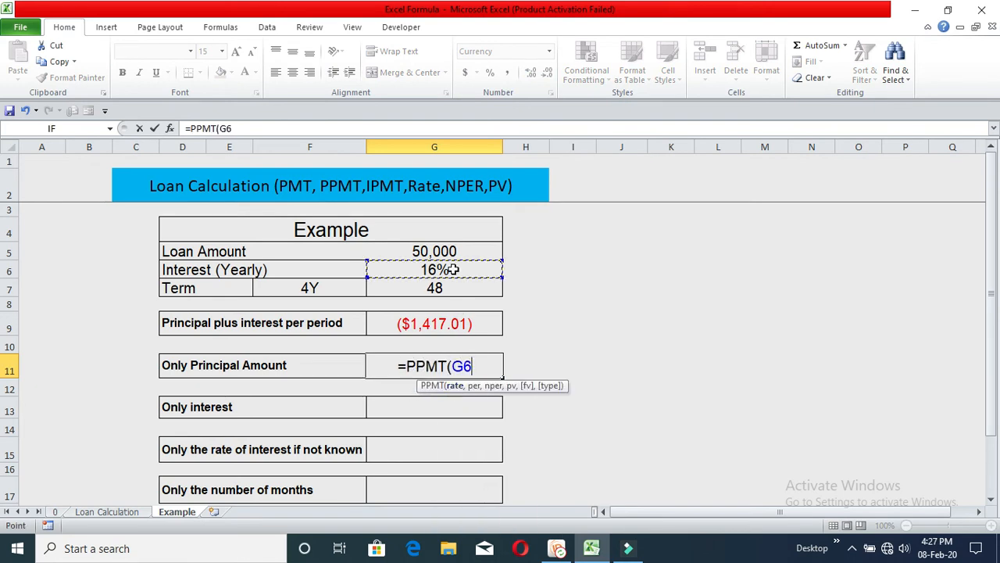
pyautogui.write('/12')
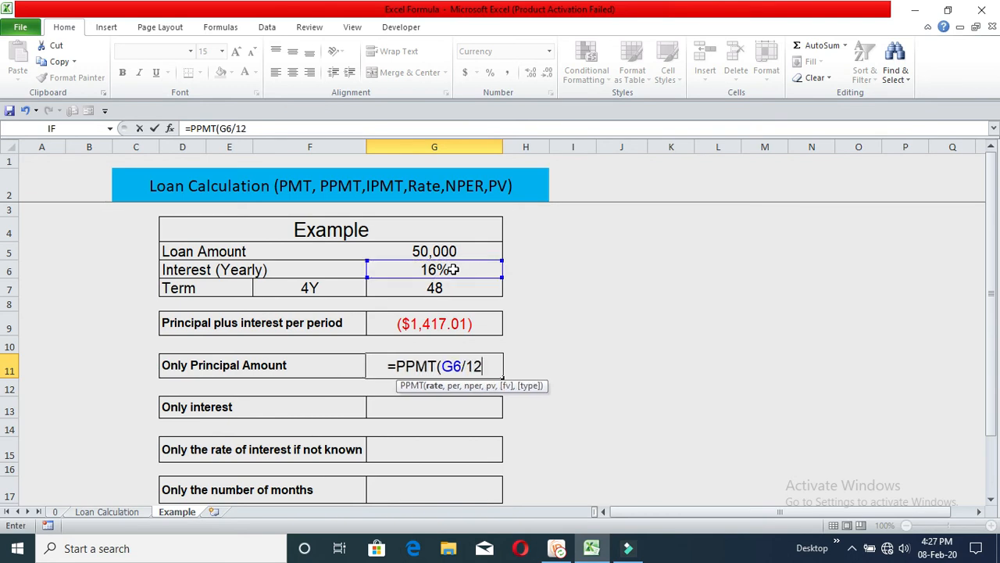
pyautogui.write(',1')
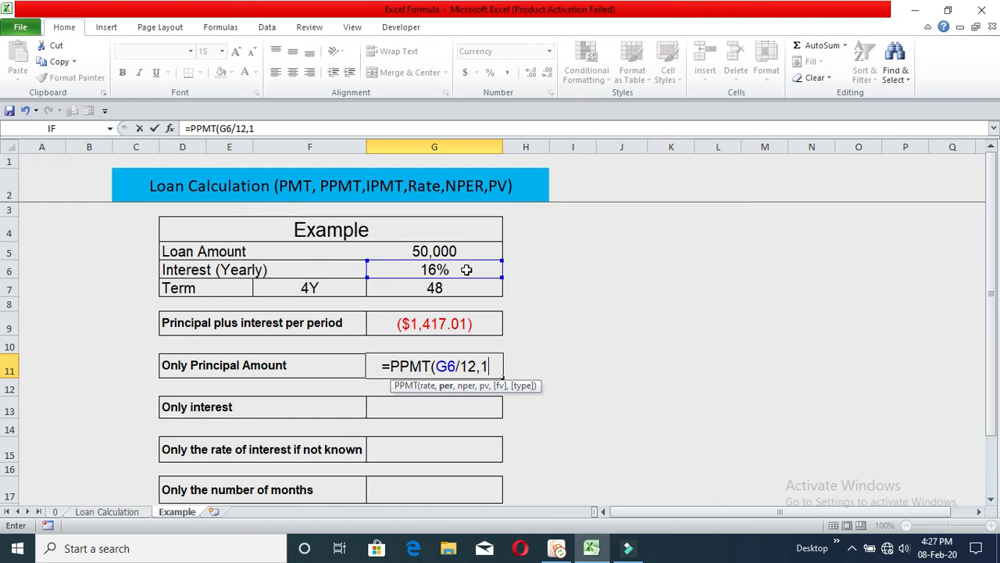
pyautogui.write(',')
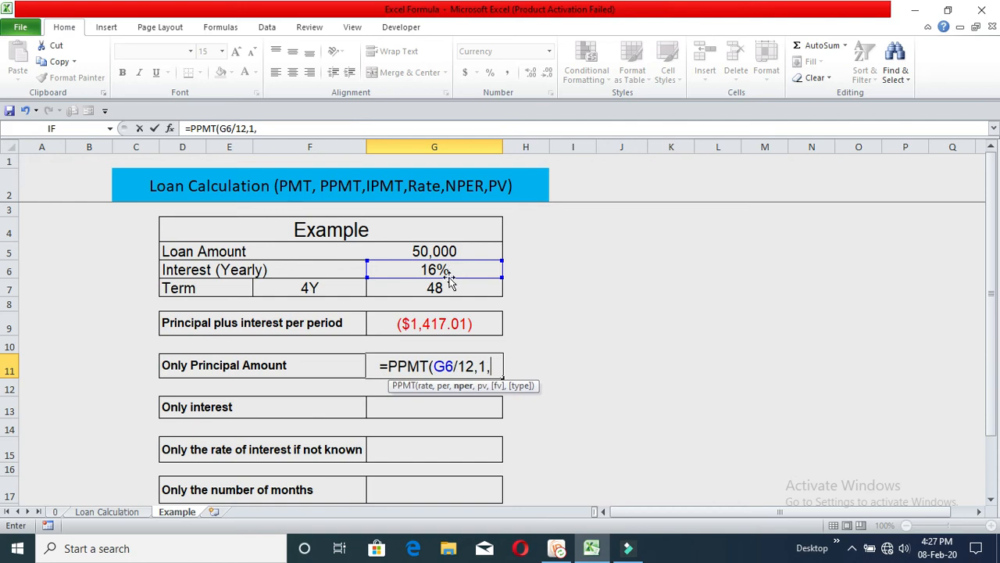
pyautogui.click(458, 287)
pyautogui.write(',')
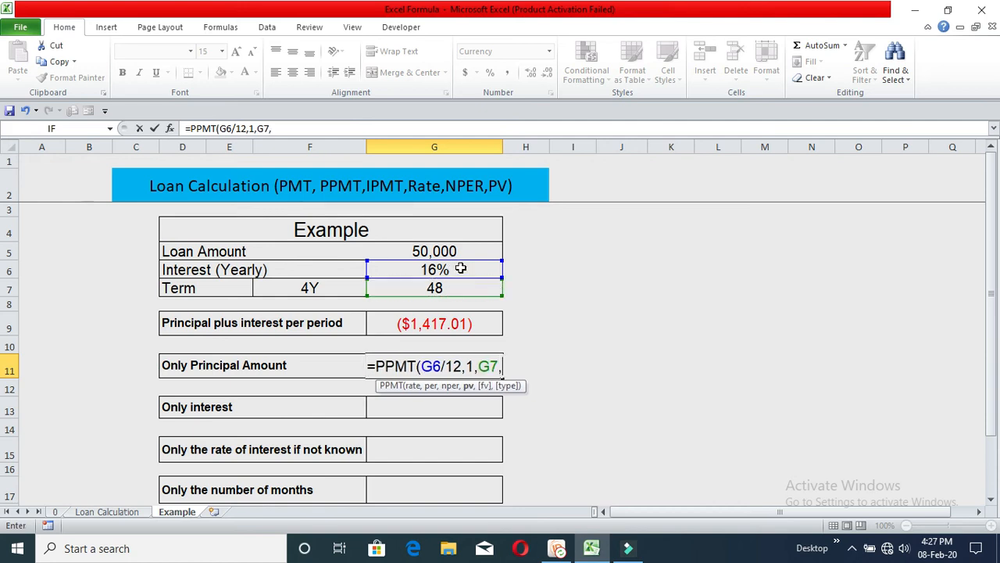
pyautogui.click(463, 247)
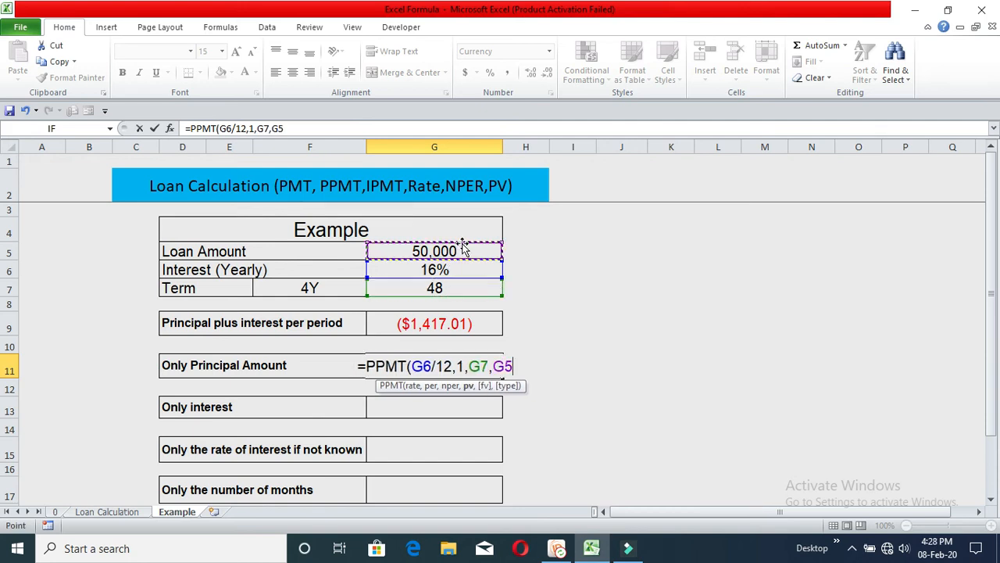
pyautogui.write(')')
pyautogui.press('Return')
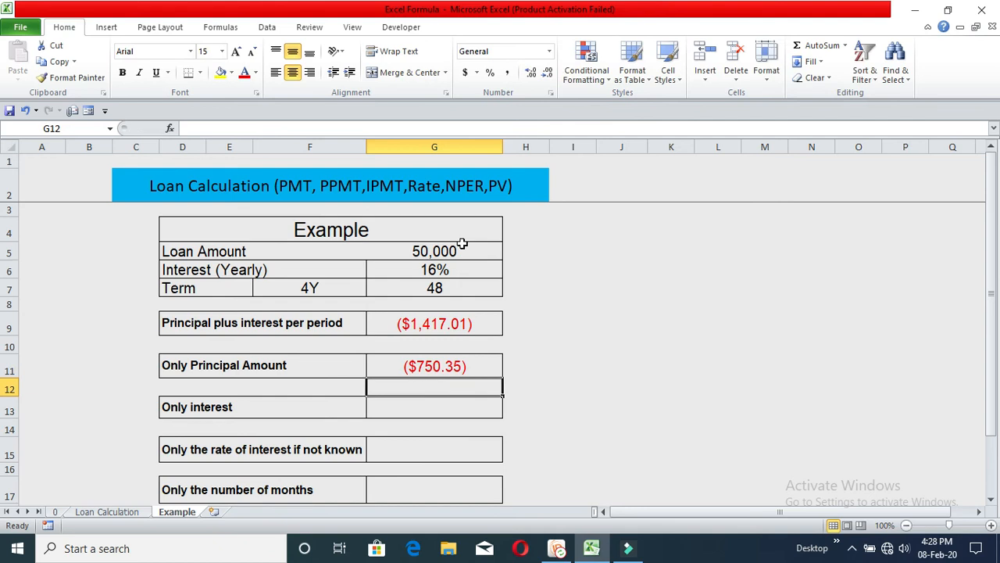
# - Begin an IPMT function in the Only interest cell
pyautogui.click(448, 364)
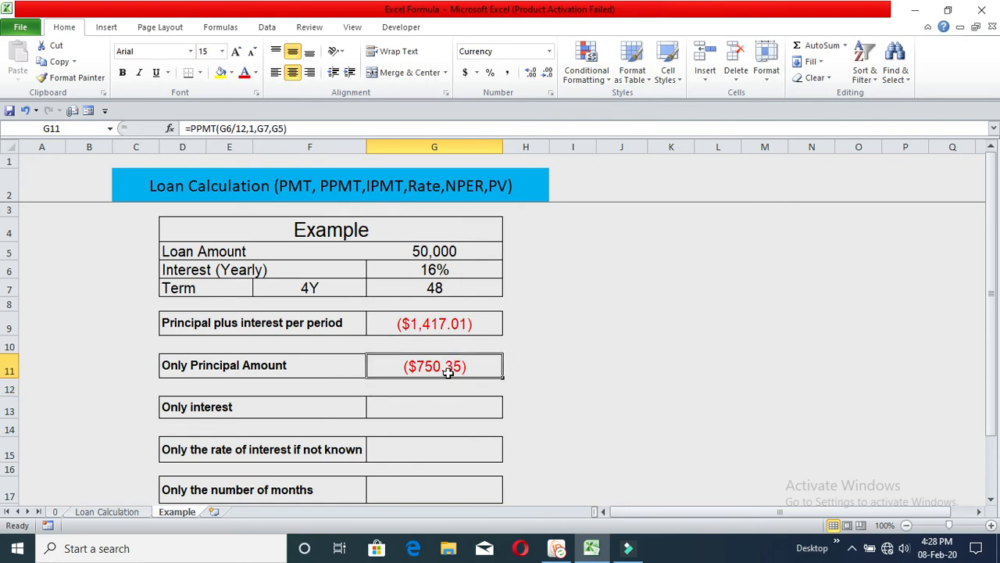
pyautogui.click(454, 407)
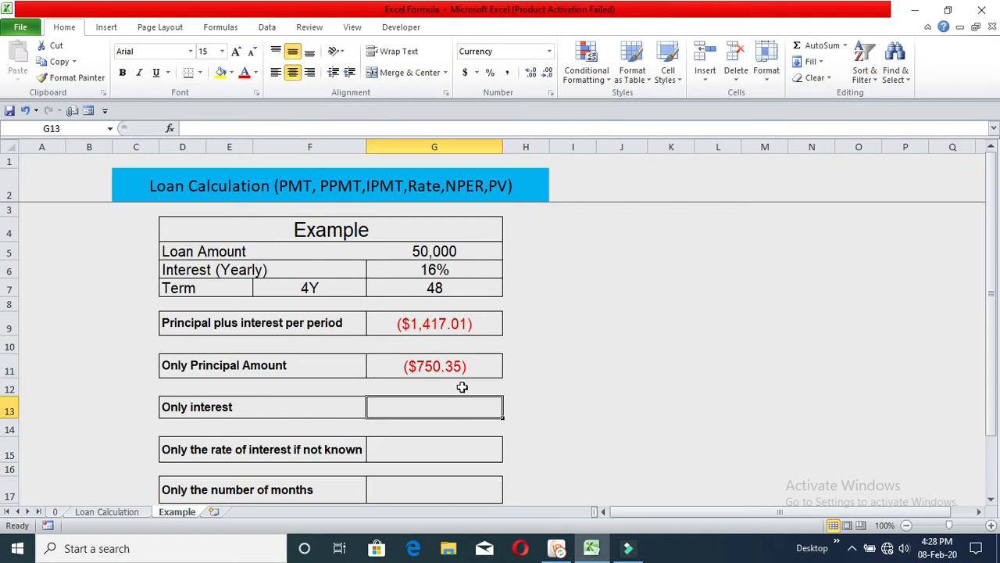
pyautogui.write('=IPMT(')
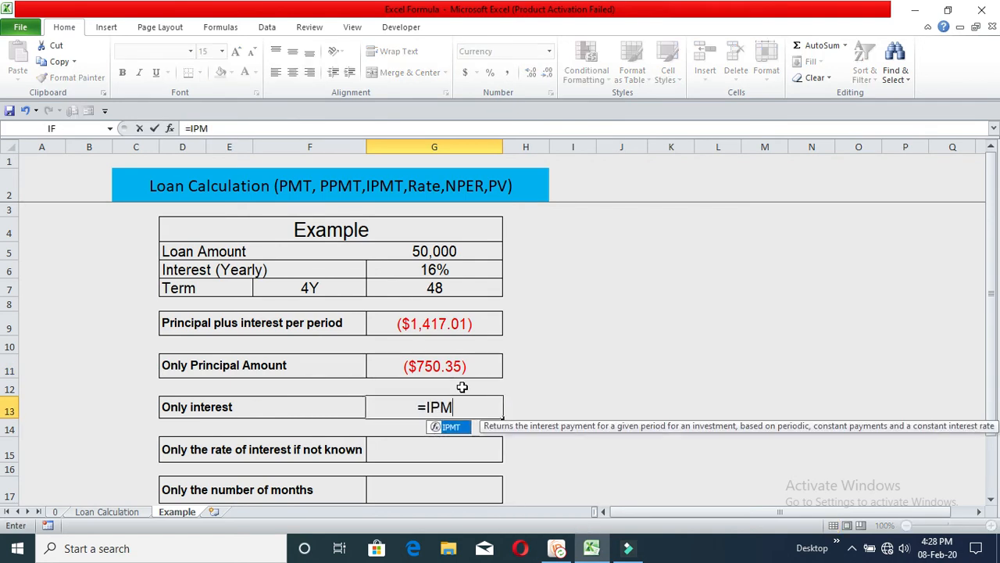
pyautogui.doubleClick(458, 429)
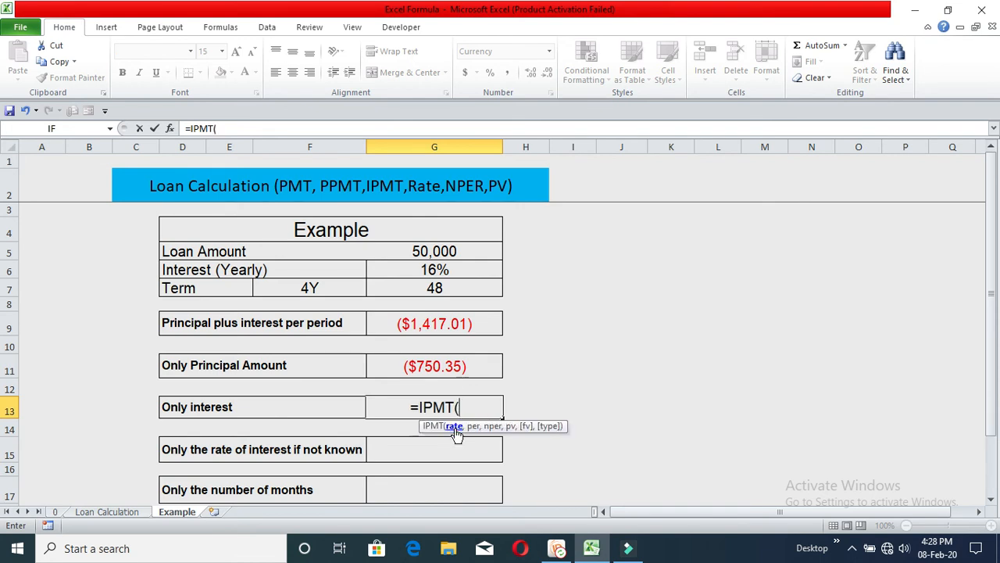
# - Complete the interest formula as =IPMT(G6/12,1,G7,G5) using the interest, period 1, term and loan amount cells
pyautogui.click(455, 269)
pyautogui.write('/')
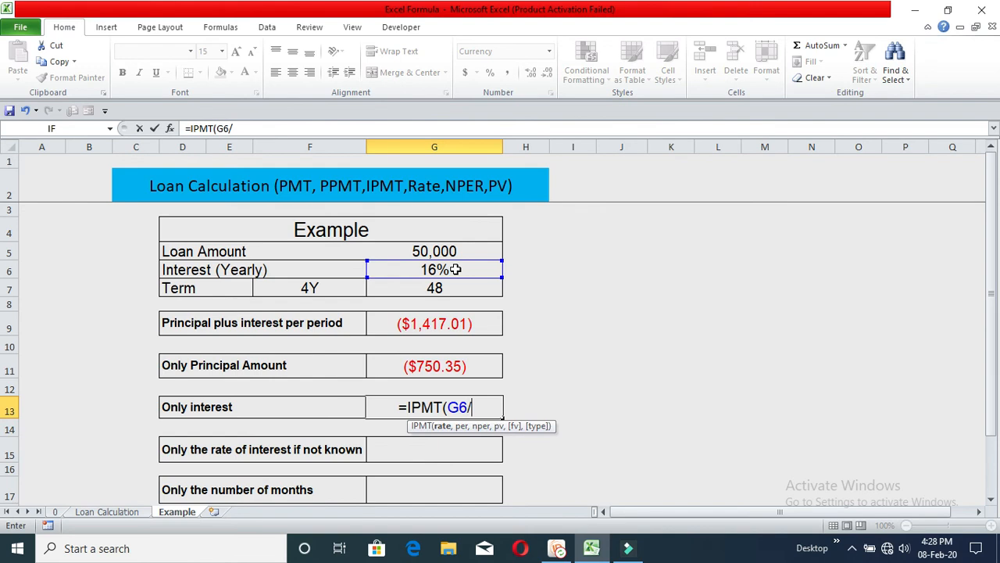
pyautogui.write('12,')
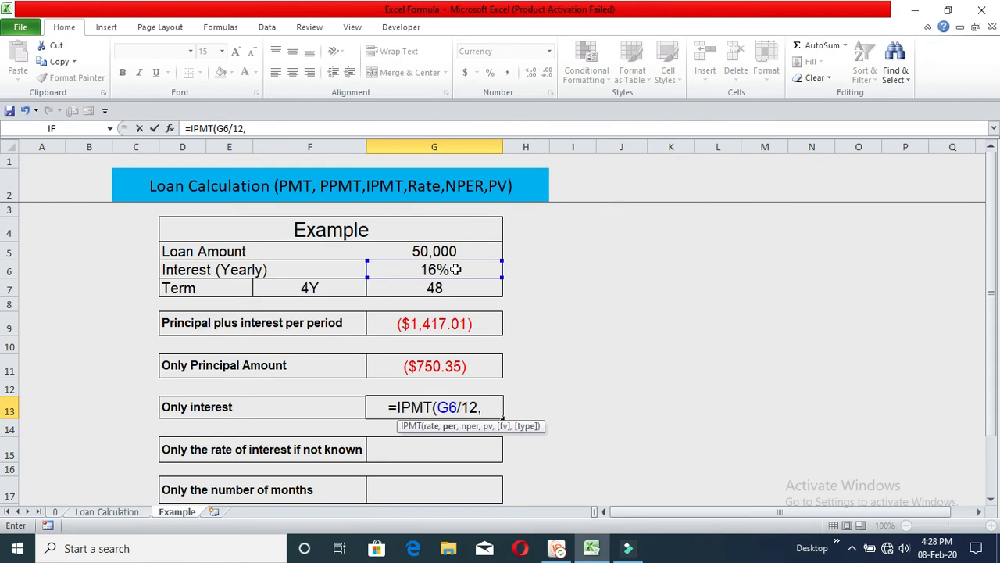
pyautogui.write('1')
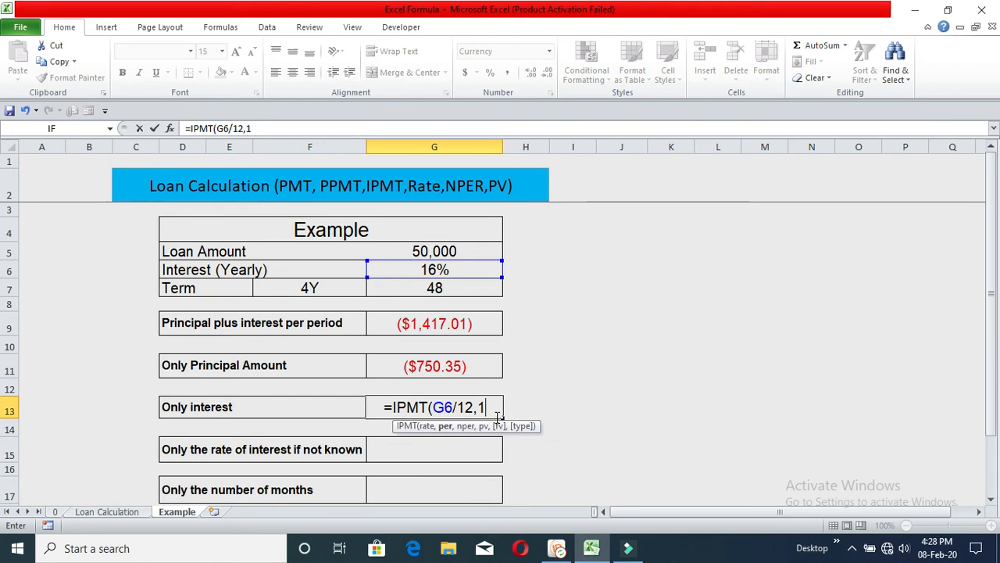
pyautogui.write(',')
pyautogui.click(463, 286)
pyautogui.write(',')
pyautogui.click(471, 251)
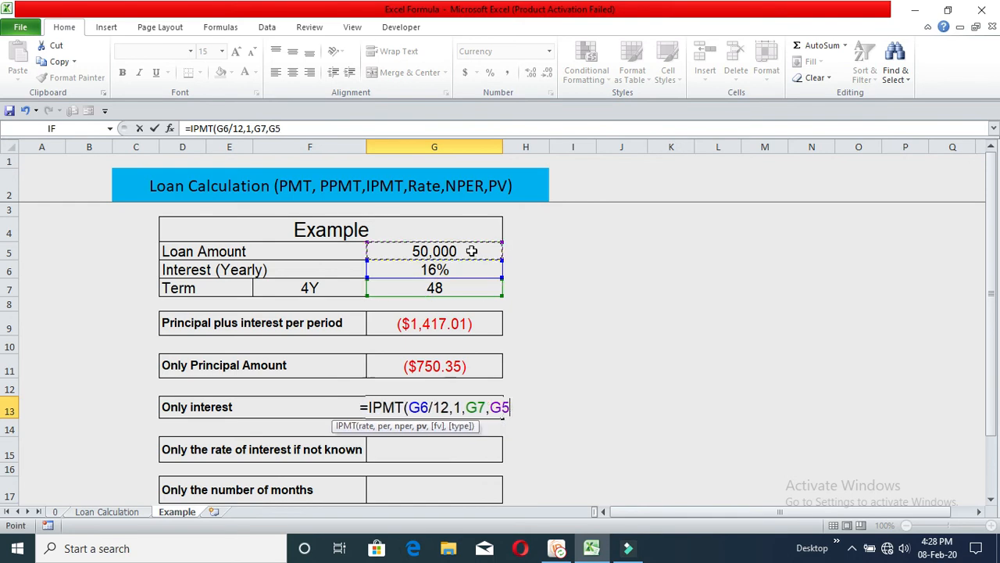
pyautogui.write(')')
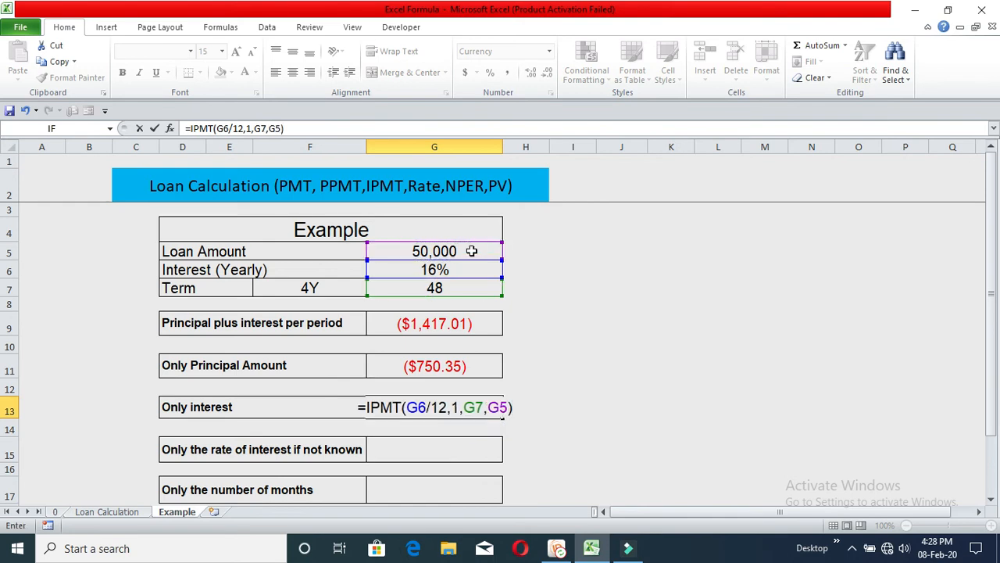
pyautogui.press('Return')
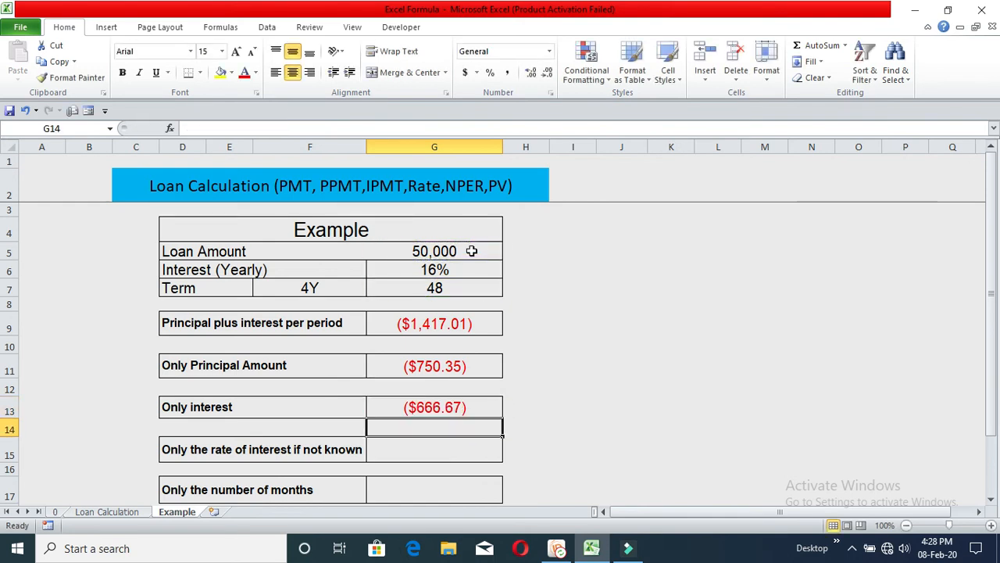
# - Begin a RATE function in the Only the rate of interest if not known cell
pyautogui.click(463, 407)
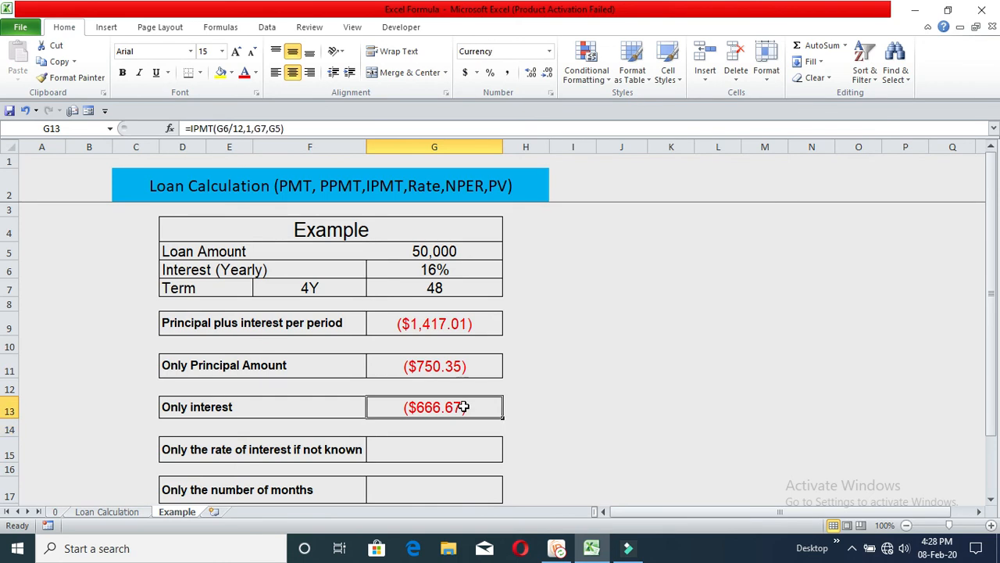
pyautogui.click(452, 444)
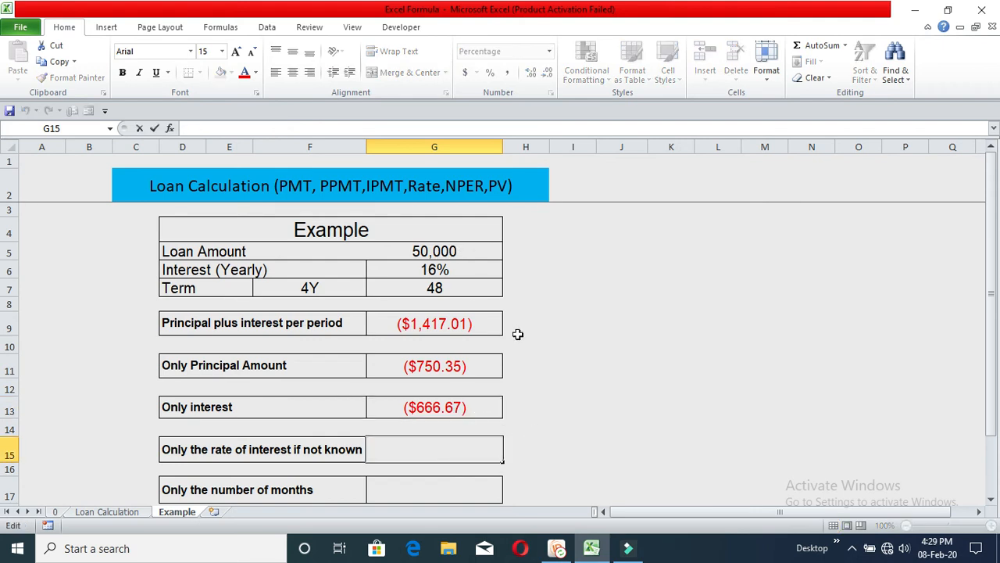
pyautogui.click(592, 359)
pyautogui.click(469, 452)
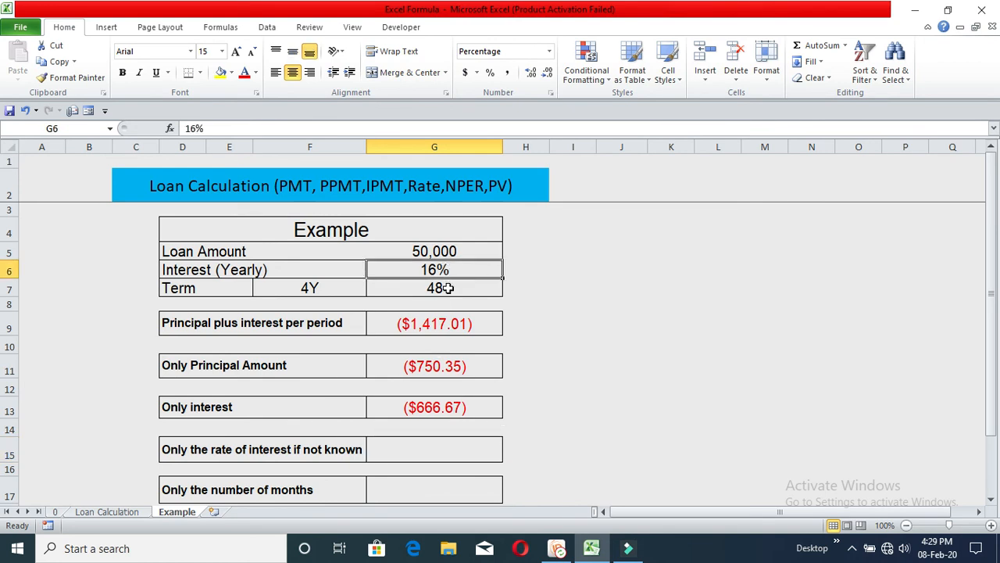
pyautogui.click(442, 453)
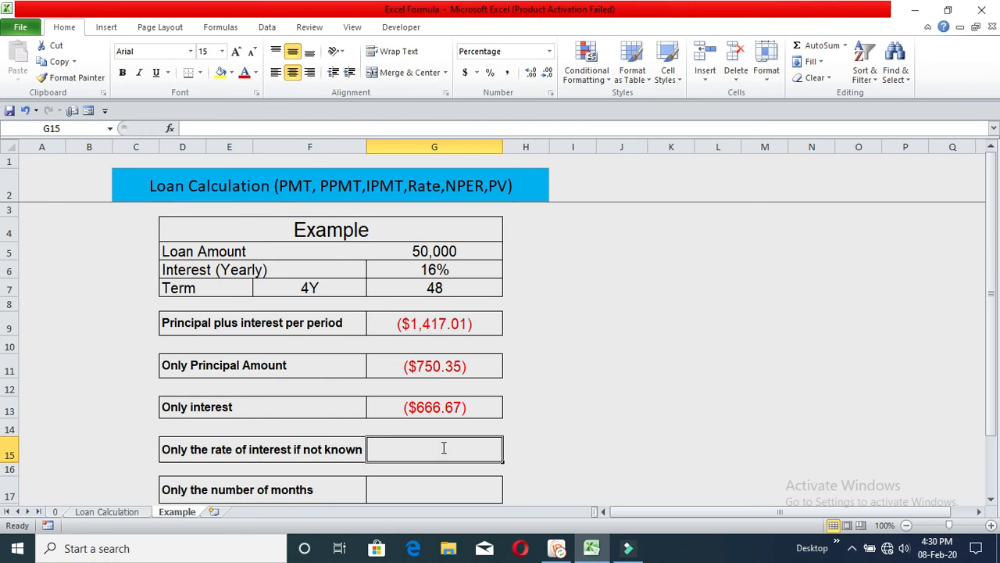
pyautogui.write('=ra')
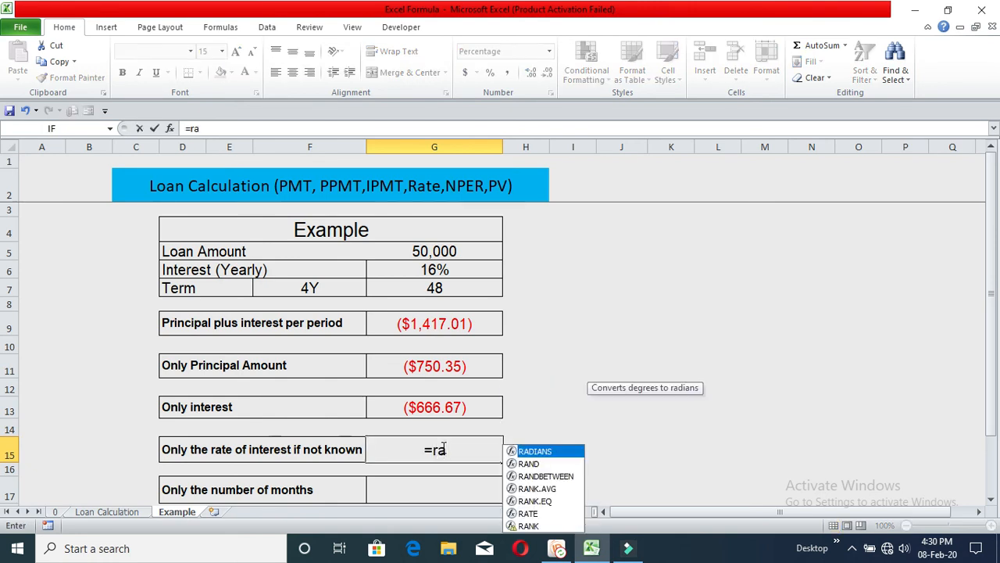
pyautogui.write('t')
pyautogui.doubleClick(468, 473)
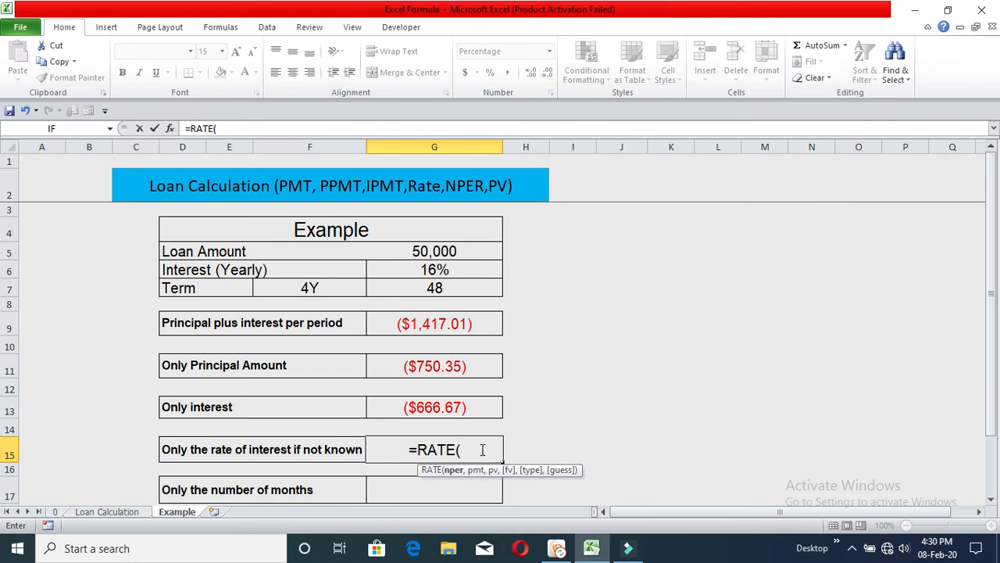
# - Complete the rate formula as =RATE(G7,G9,G5)*12 using the term, payment and loan amount cells
pyautogui.click(461, 287)
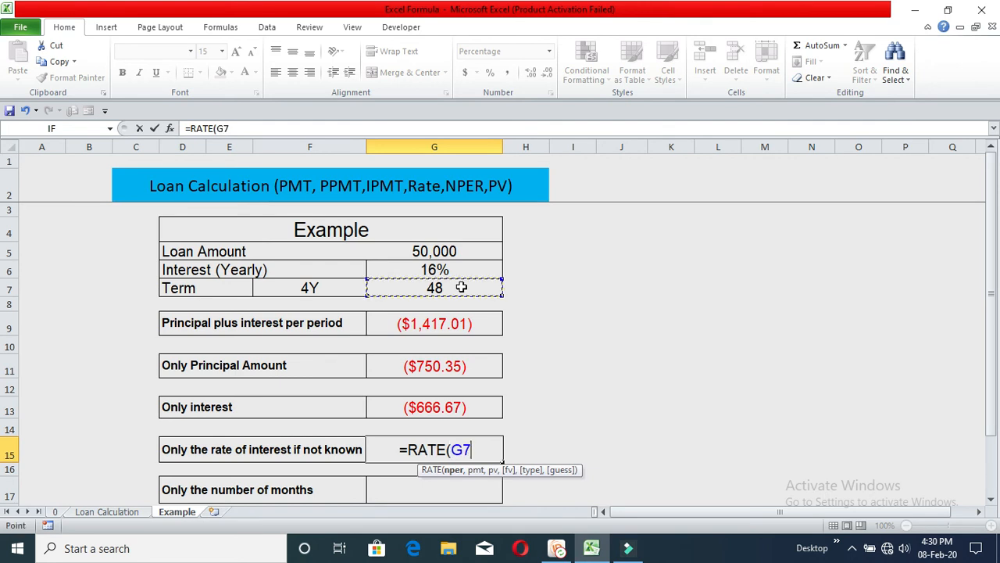
pyautogui.write(',')
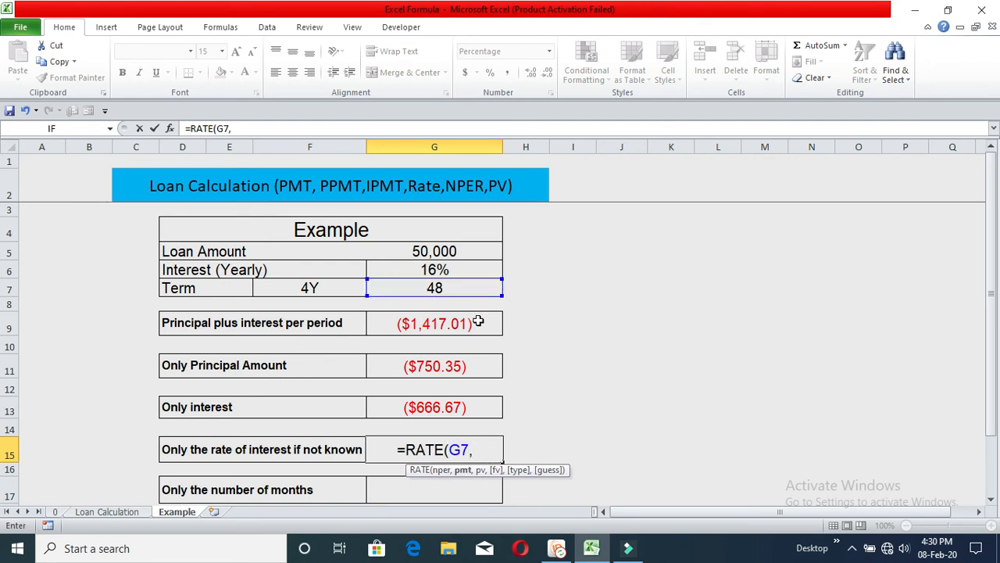
pyautogui.click(464, 323)
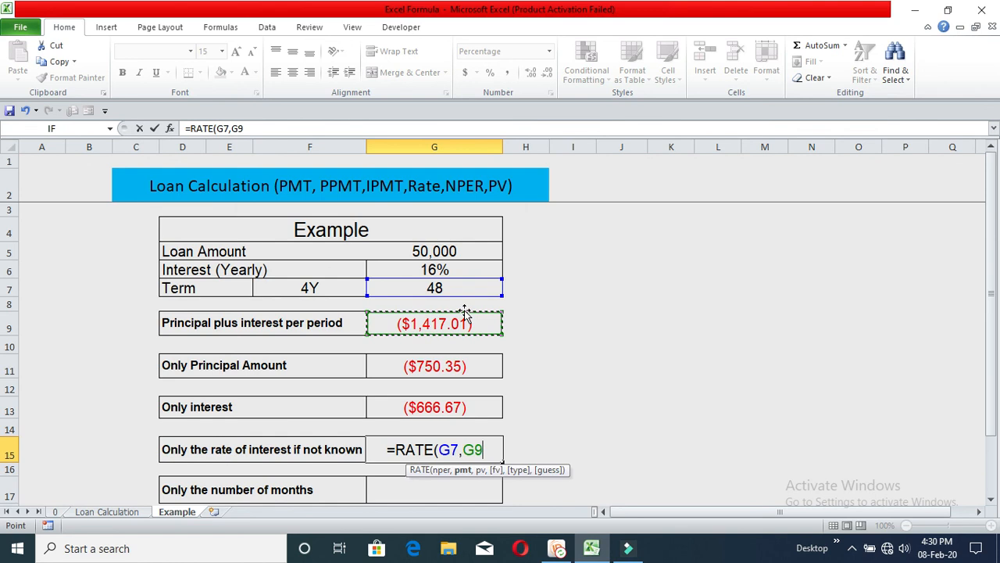
pyautogui.write(',')
pyautogui.click(456, 250)
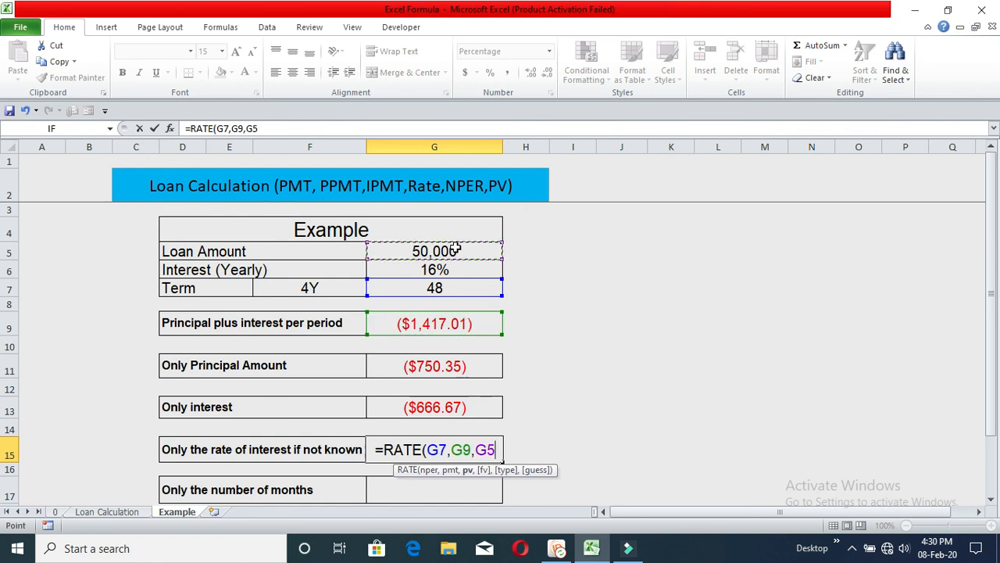
pyautogui.write(')*12')
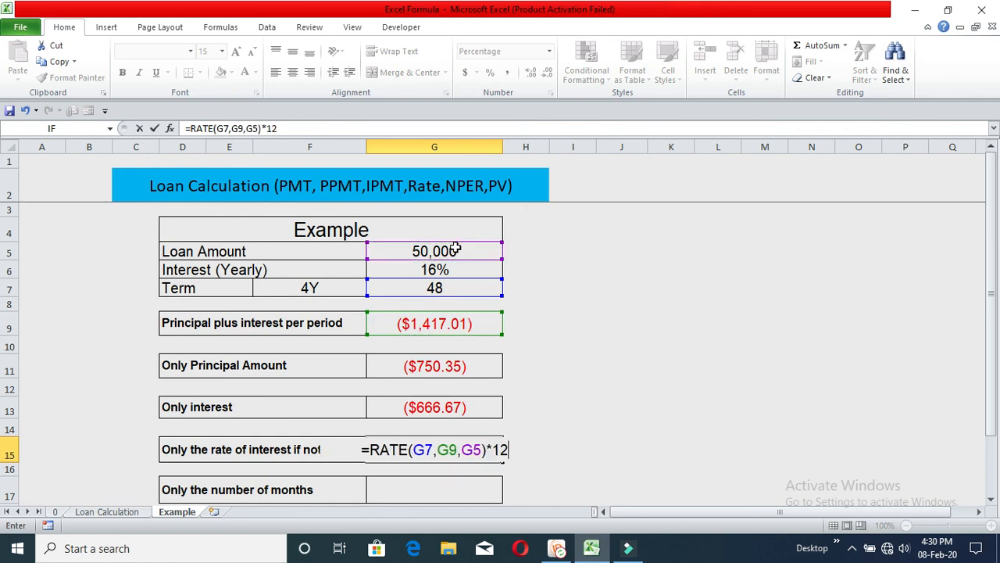
pyautogui.press('Return')
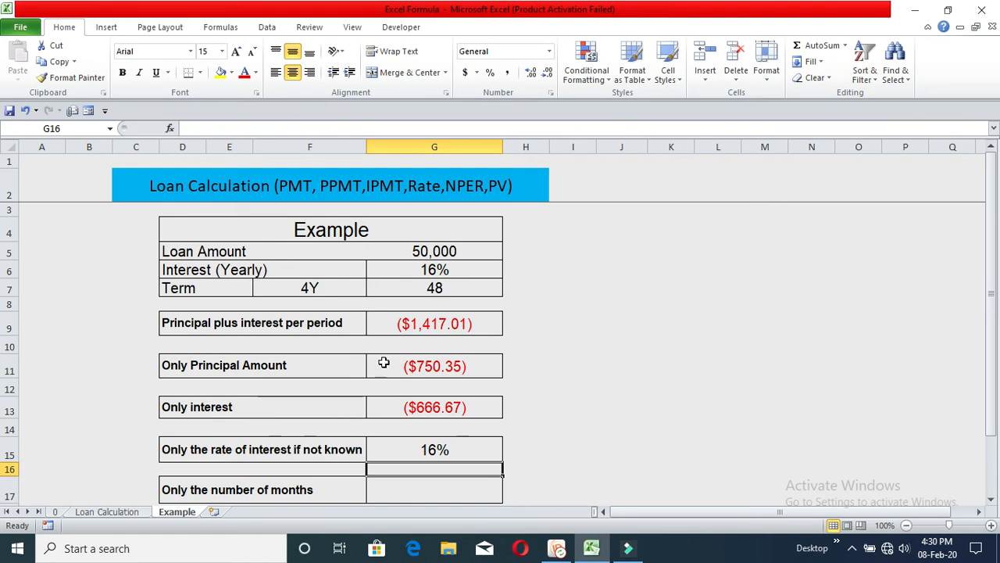
# - Begin an NPER function in the Only the number of months cell
pyautogui.click(461, 450)
pyautogui.doubleClick(461, 451)
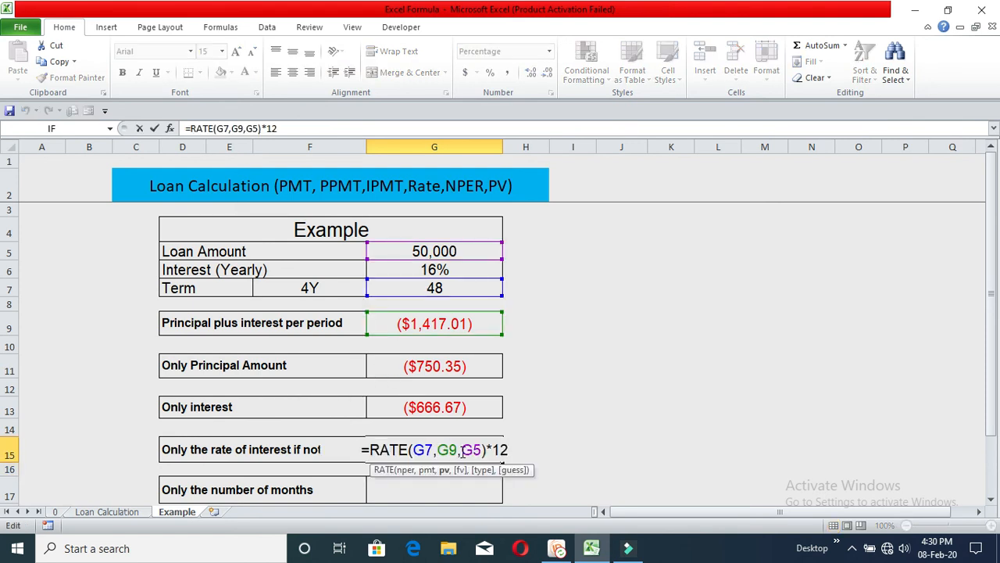
pyautogui.press('Escape')
pyautogui.scroll(-1, 467, 445)
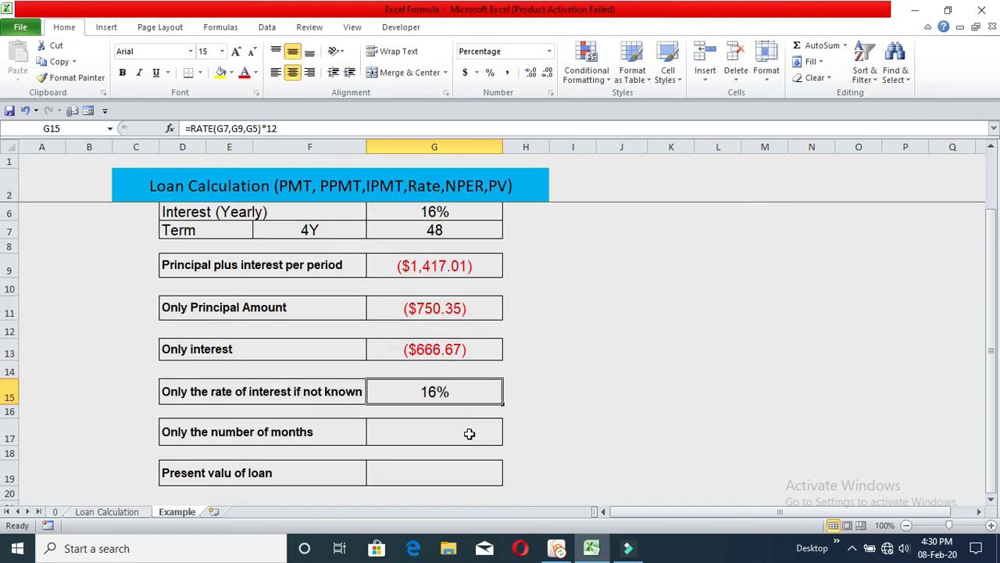
pyautogui.click(468, 433)
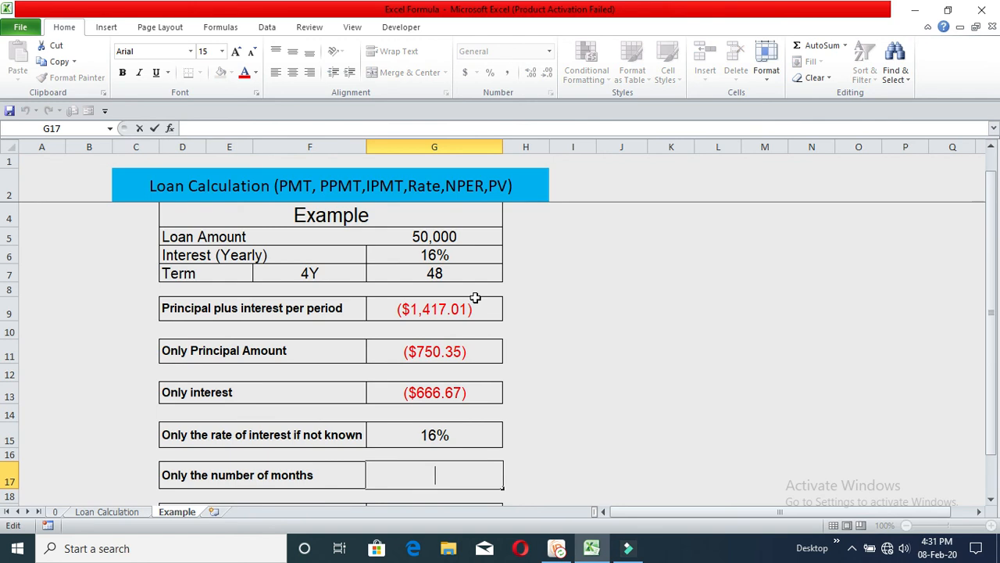
pyautogui.write('=')
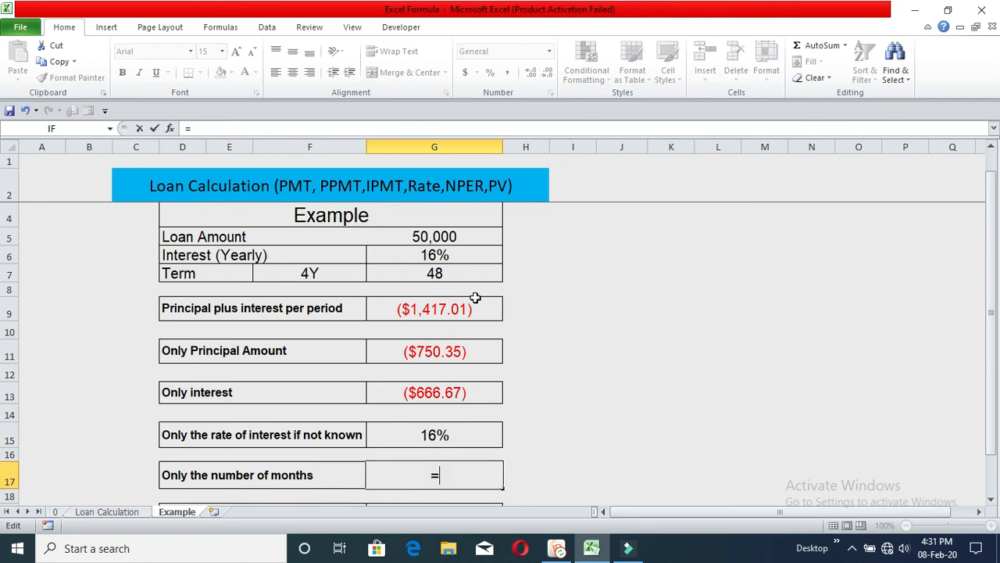
pyautogui.write('NPER(')
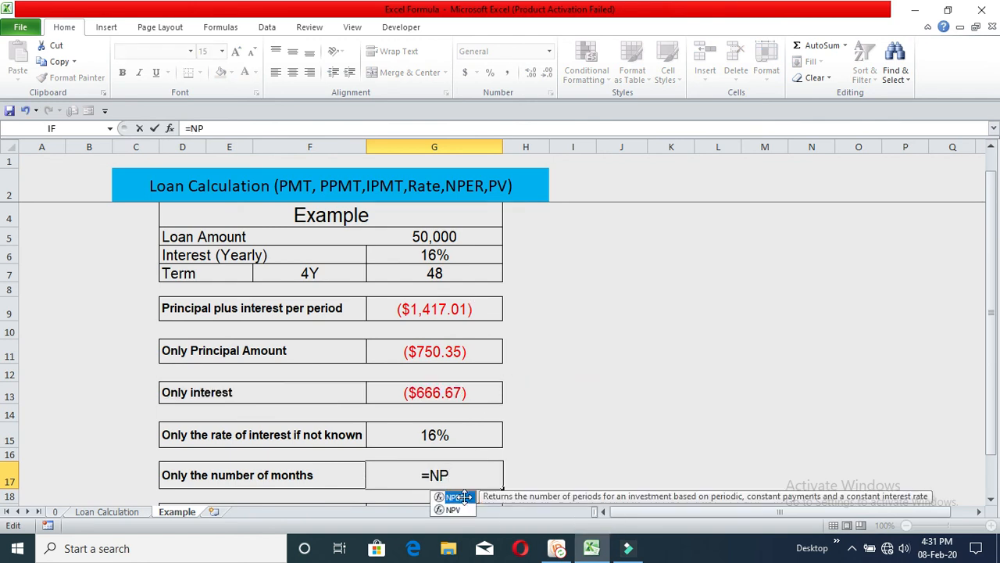
pyautogui.doubleClick(461, 497)
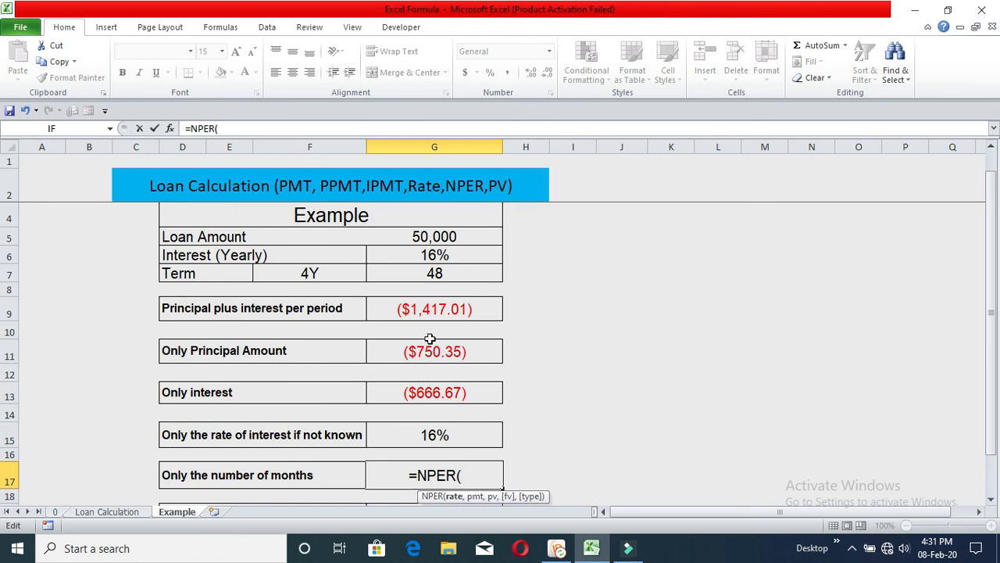
# - Complete the months formula as =NPER(G6/12,G9,G5) using the interest, payment and loan amount cells
pyautogui.click(453, 256)
pyautogui.write('/12')
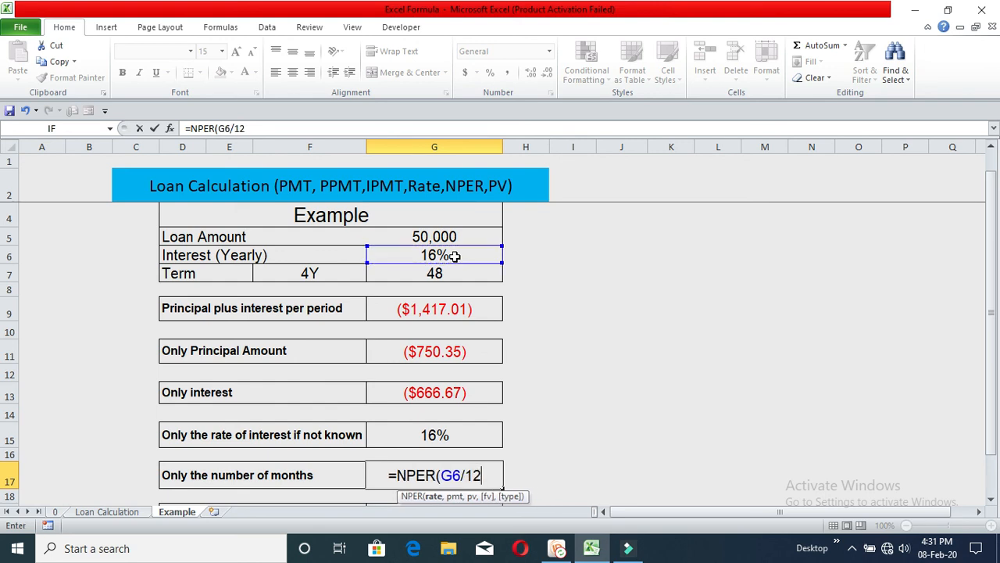
pyautogui.write(',')
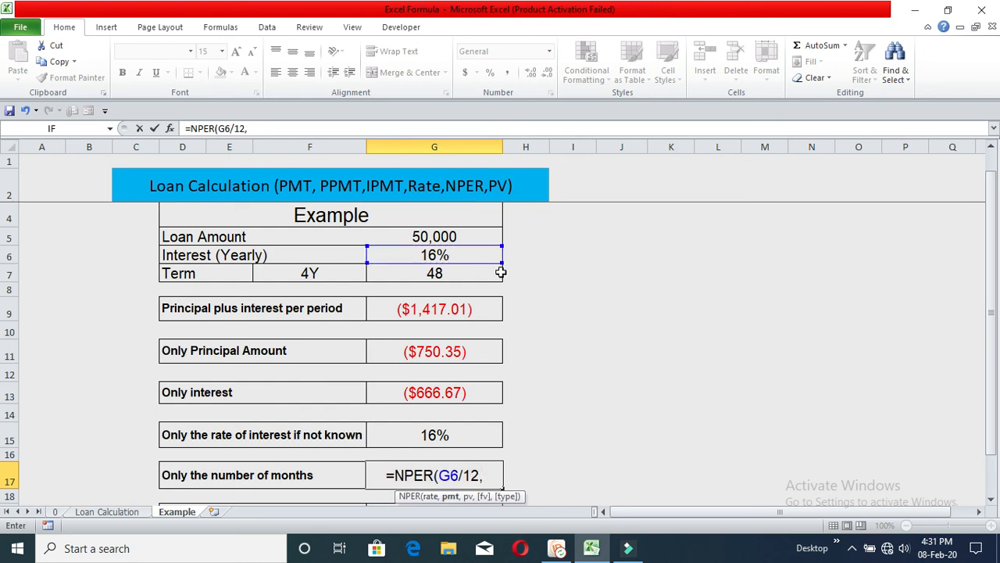
pyautogui.click(479, 306)
pyautogui.write(',')
pyautogui.click(464, 236)
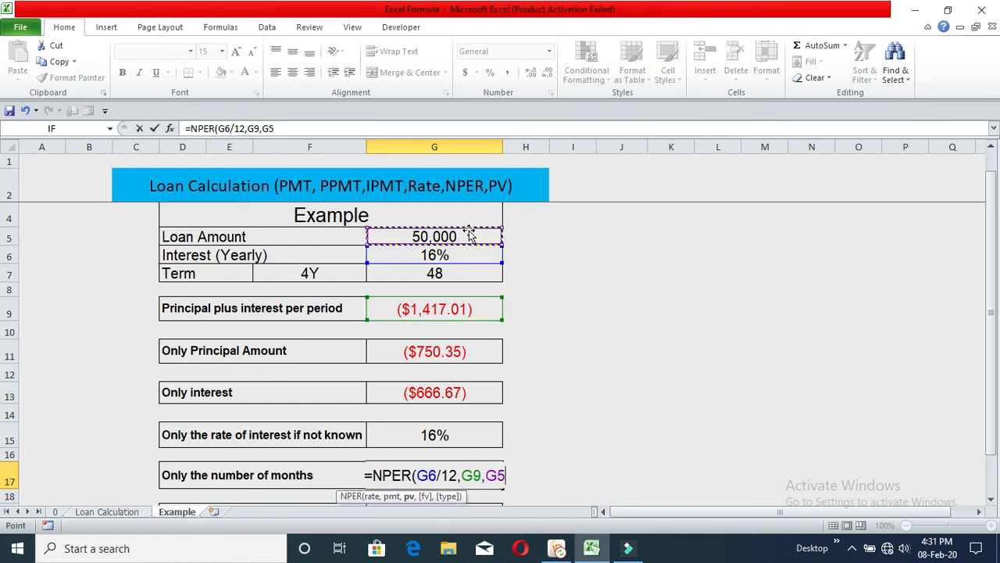
pyautogui.write(')')
pyautogui.press('Return')
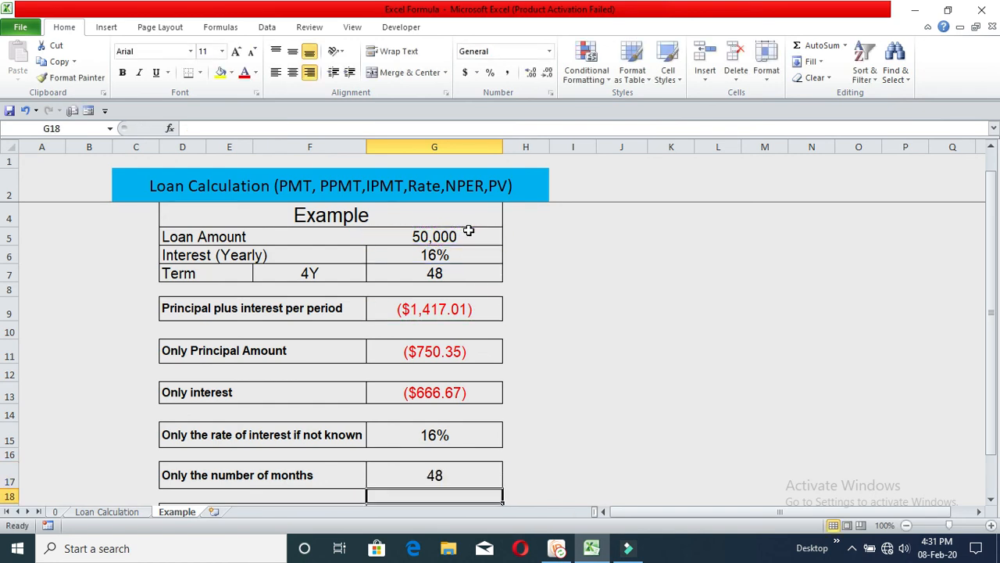
# - Review the number-of-months formula, the Present value of loan cell and the loan amount cell
pyautogui.click(450, 461)
pyautogui.click(456, 275)
pyautogui.click(470, 476)
pyautogui.scroll(-2, 473, 461)
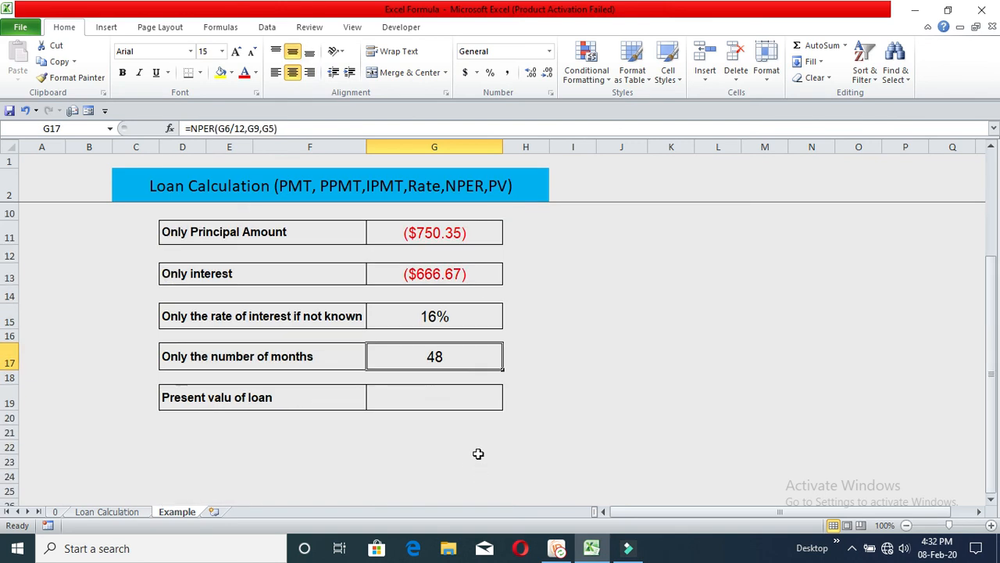
pyautogui.click(467, 399)
pyautogui.scroll(2, 478, 406)
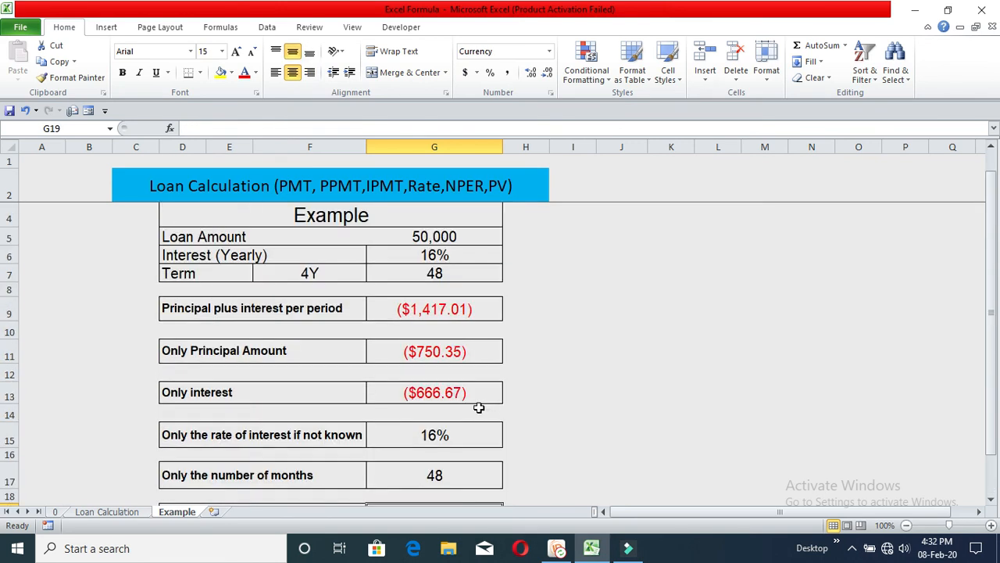
pyautogui.click(450, 236)
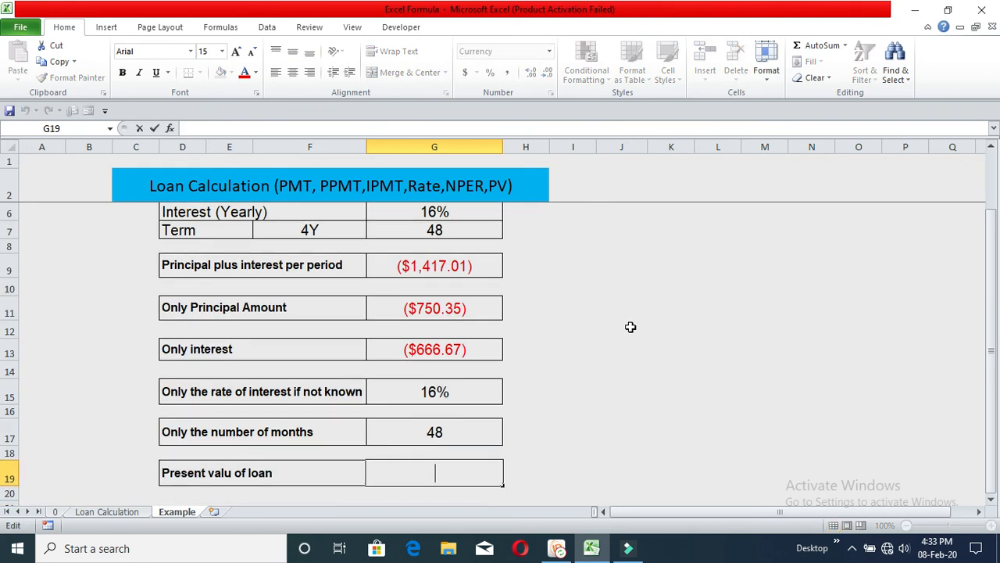
# - Try entering the formula =PV(G6/12,G9,G7) in the Present value of loan cell
pyautogui.click(627, 342)
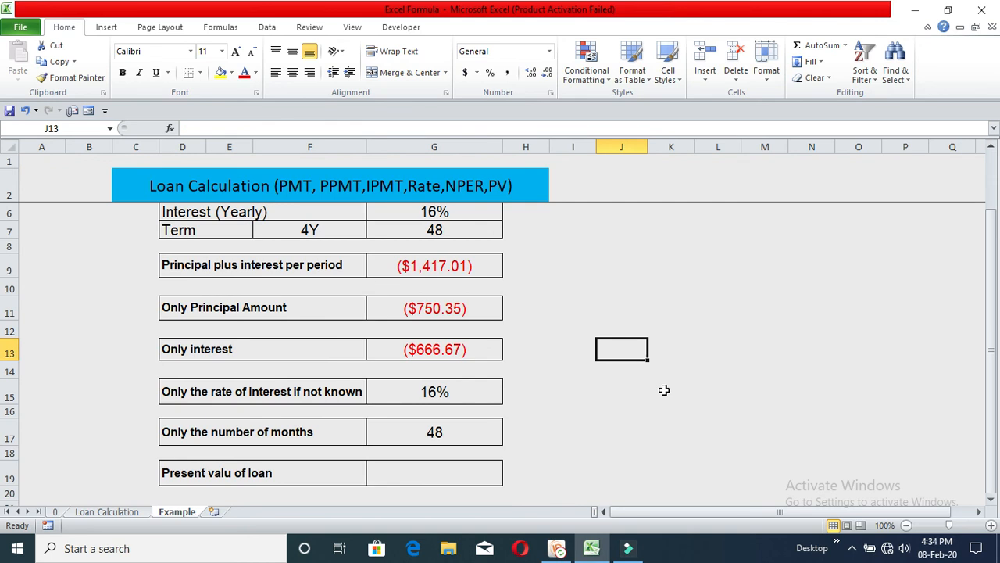
pyautogui.click(452, 472)
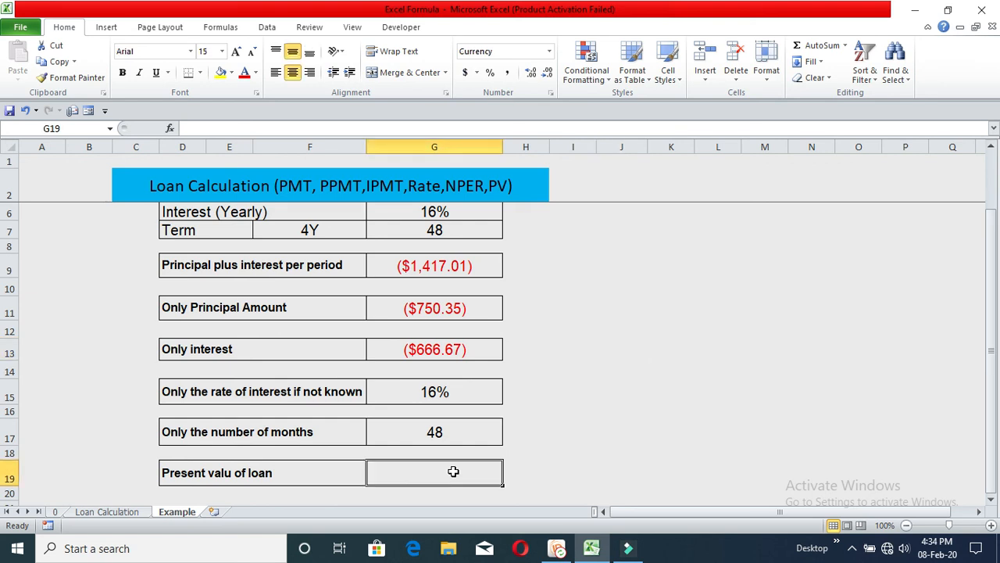
pyautogui.write('=')
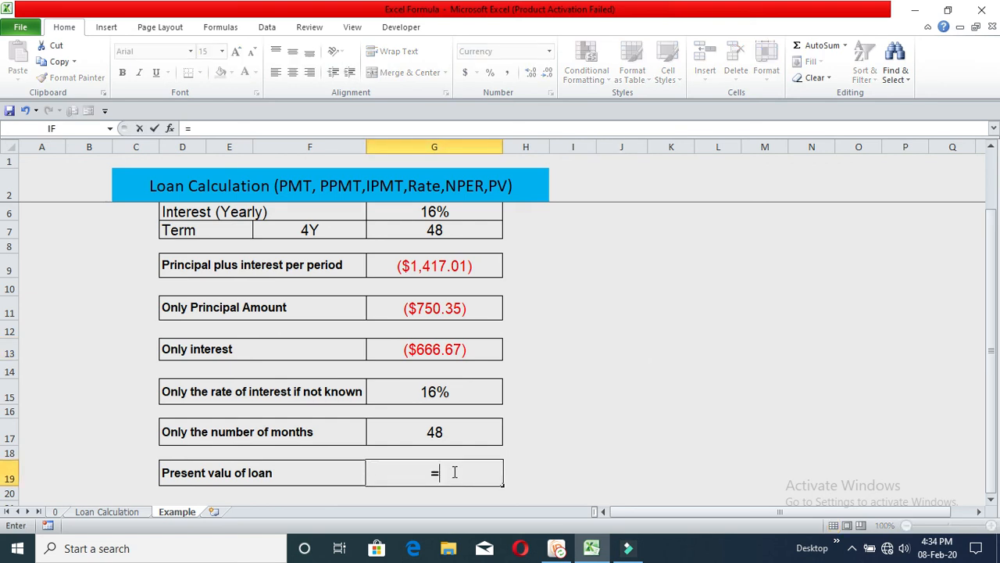
pyautogui.scroll(1, 487, 463)
pyautogui.scroll(-1, 487, 463)
pyautogui.write('PV')
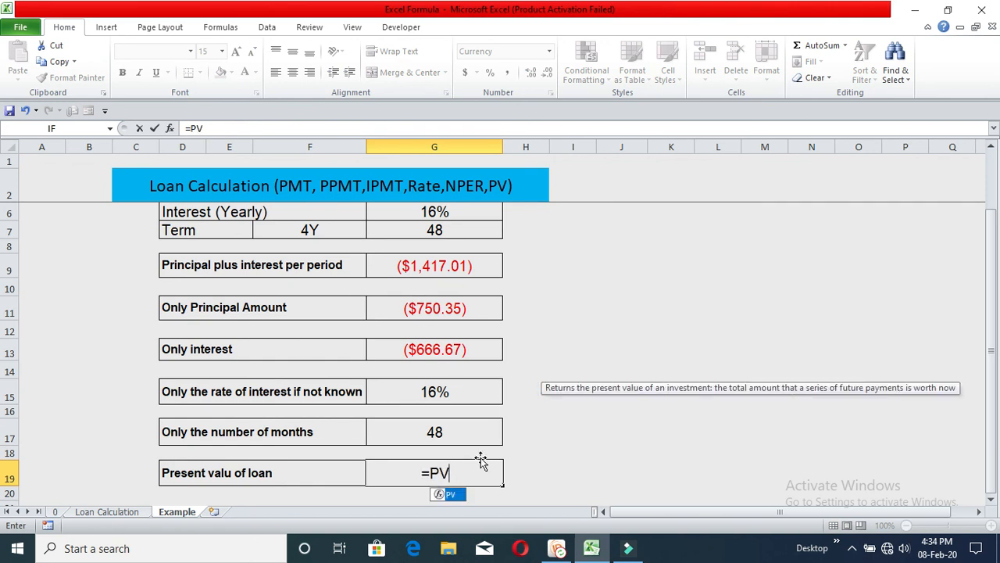
pyautogui.doubleClick(455, 497)
pyautogui.scroll(1, 452, 387)
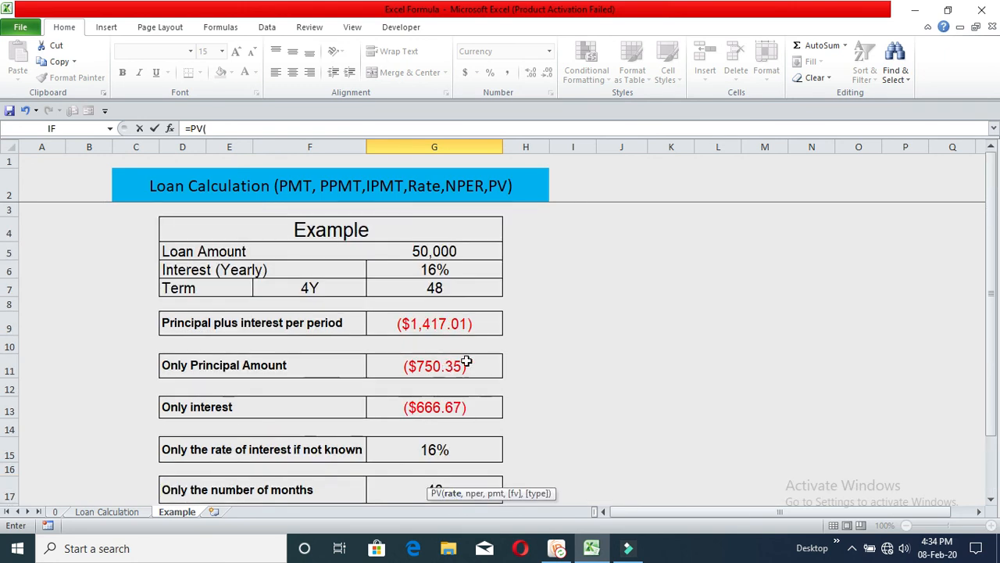
pyautogui.click(442, 270)
pyautogui.write('/')
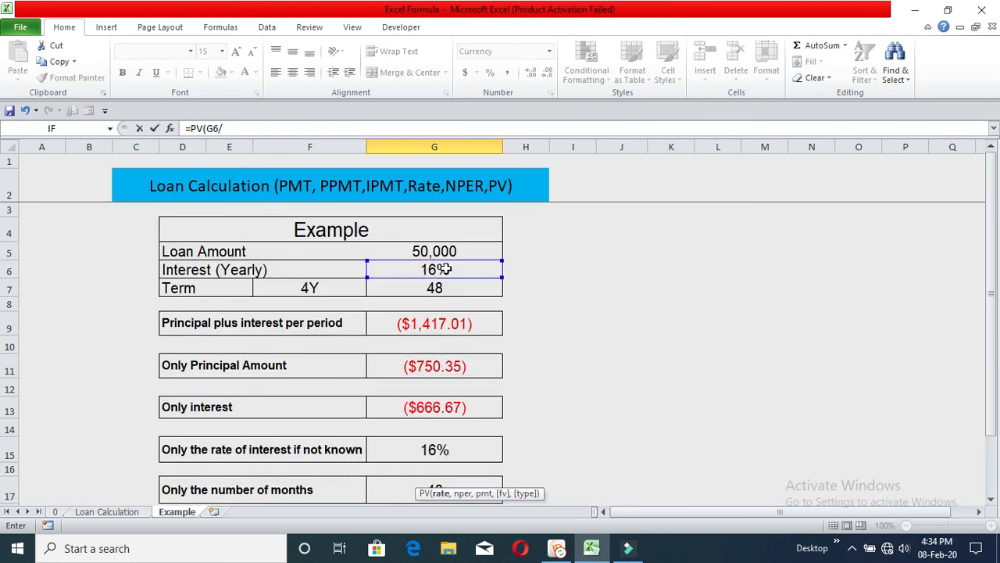
pyautogui.write('12,')
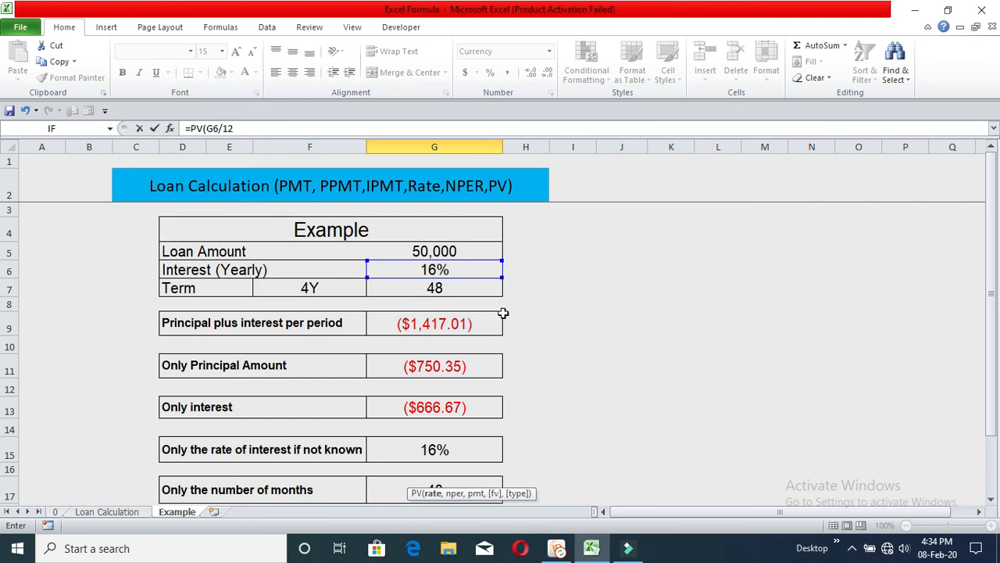
pyautogui.scroll(-2, 507, 320)
pyautogui.write(',')
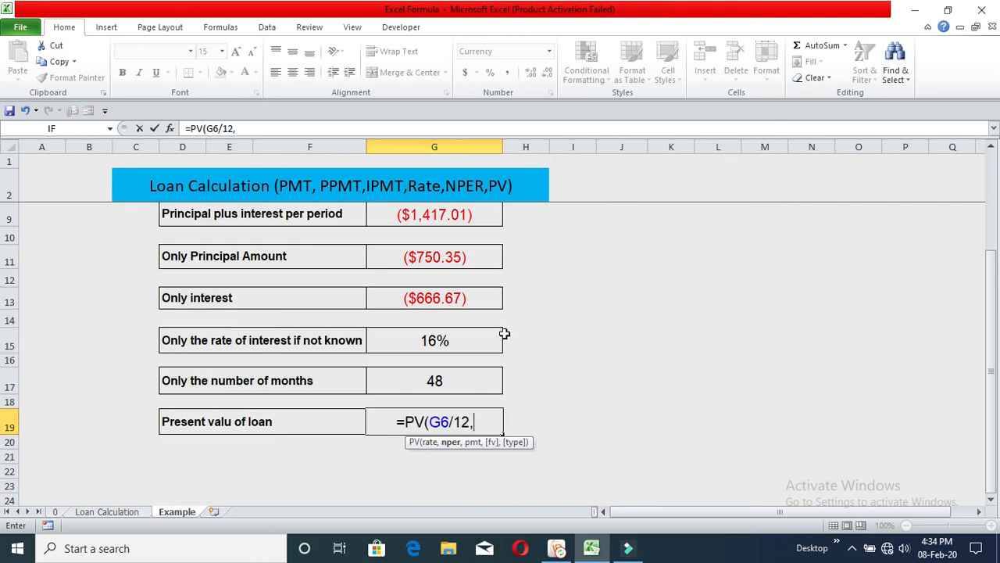
pyautogui.scroll(1, 458, 282)
pyautogui.click(458, 265)
pyautogui.scroll(1, 516, 326)
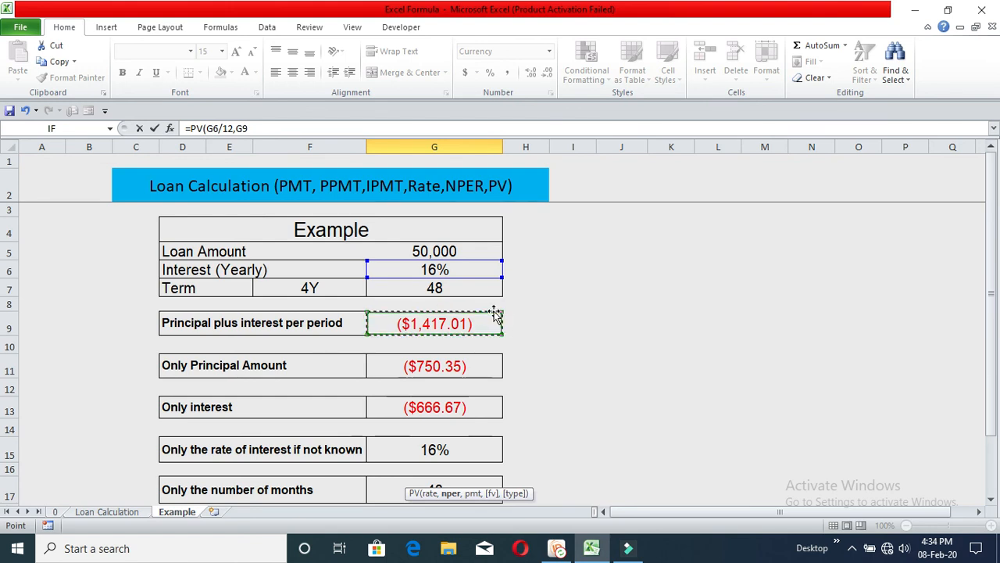
pyautogui.write(',')
pyautogui.click(463, 289)
pyautogui.write(')')
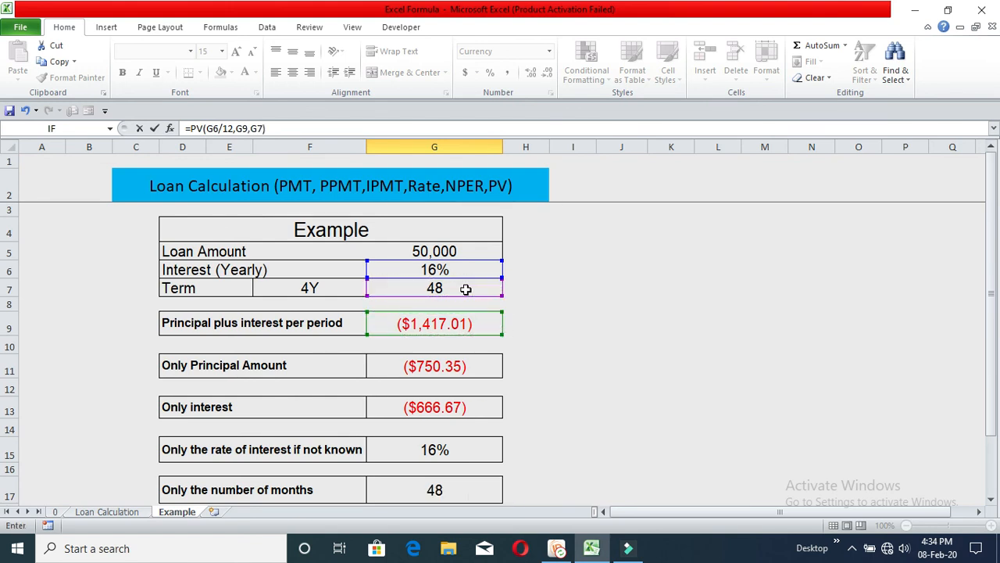
pyautogui.press('Return')
# - Clear the Present value of loan cell and begin a new PV function in it
pyautogui.click(471, 461)
pyautogui.press('Delete')
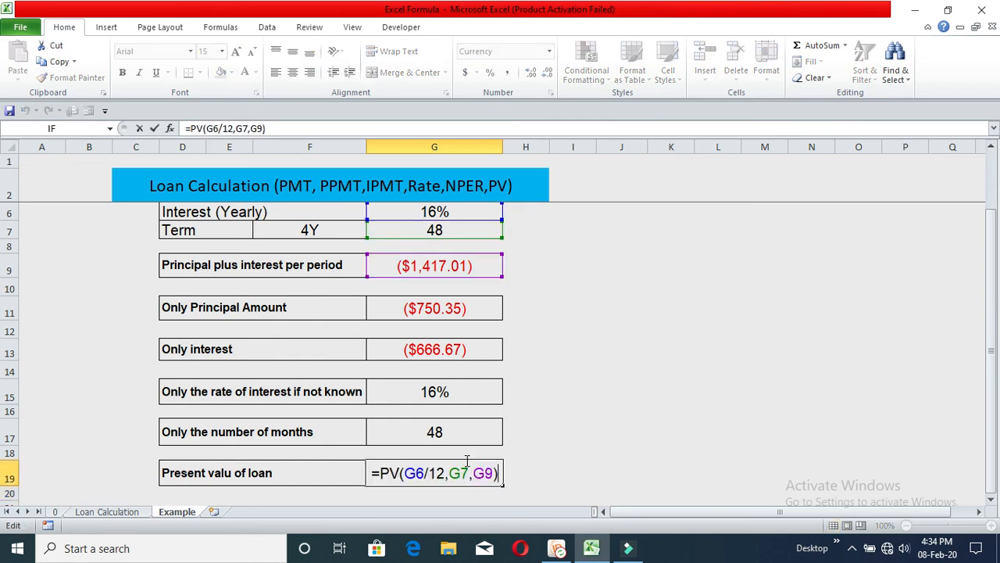
pyautogui.press('Return')
pyautogui.click(467, 463)
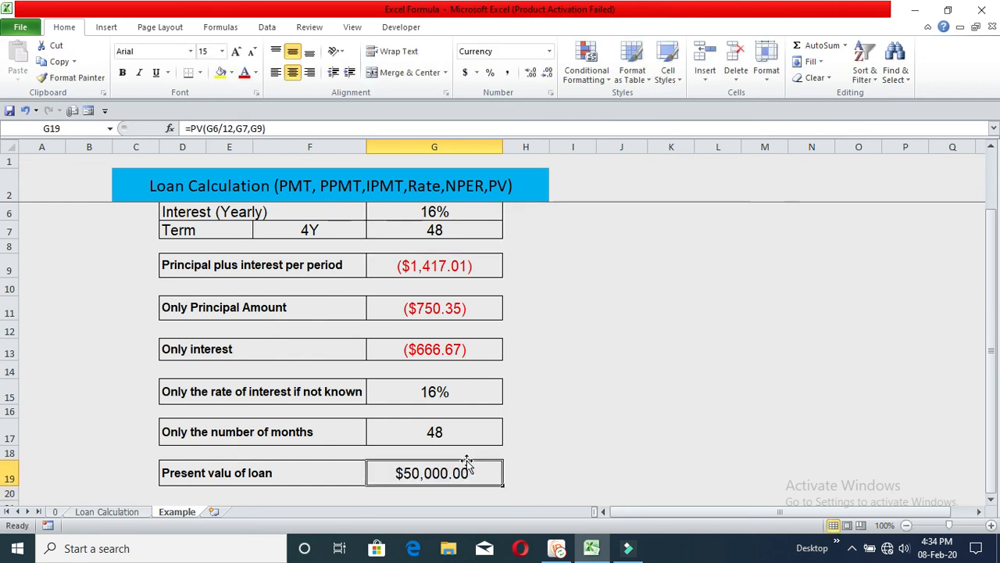
pyautogui.press('Delete')
pyautogui.write('=')
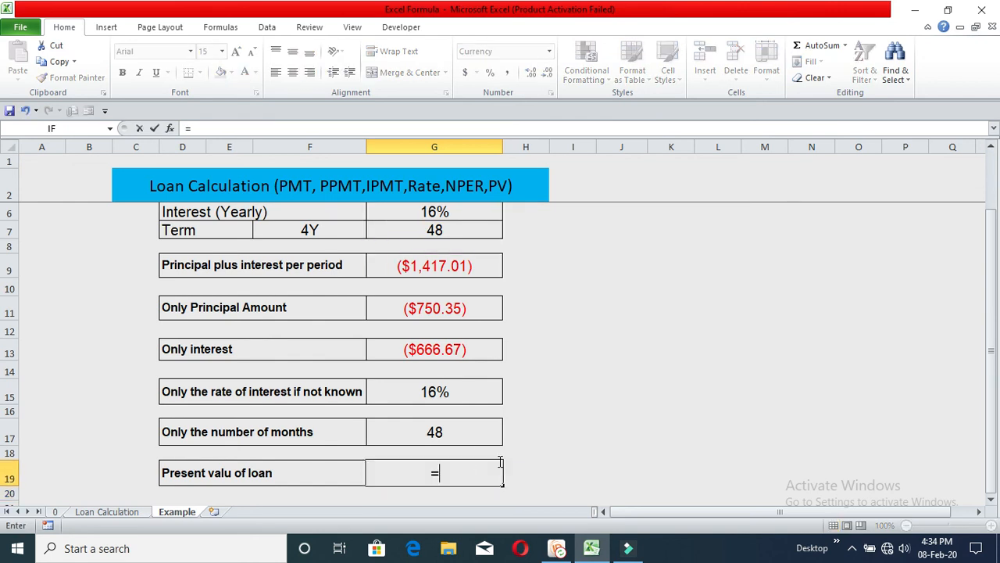
pyautogui.write('PV')
pyautogui.doubleClick(459, 498)
pyautogui.scroll(1, 459, 504)
# - Complete the present value formula as =PV(G6/12,G7,G9) using the interest, term and payment cells
pyautogui.click(441, 269)
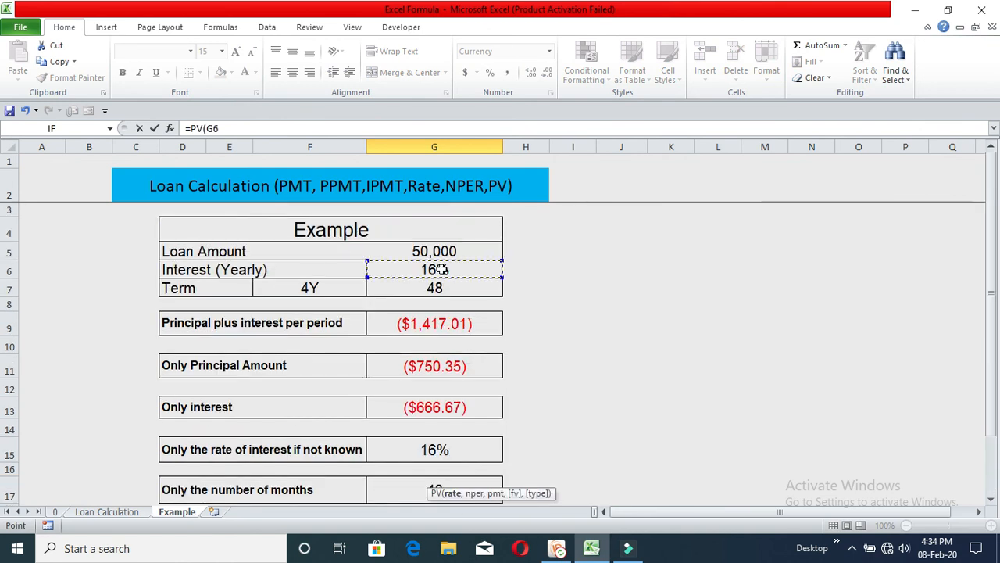
pyautogui.write('/12')
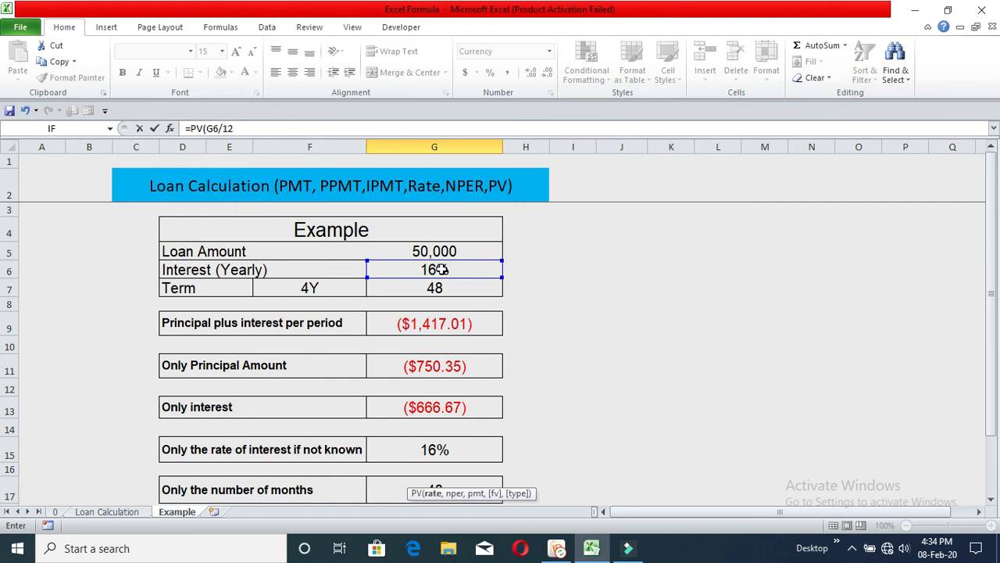
pyautogui.write(',')
pyautogui.click(463, 293)
pyautogui.write(',')
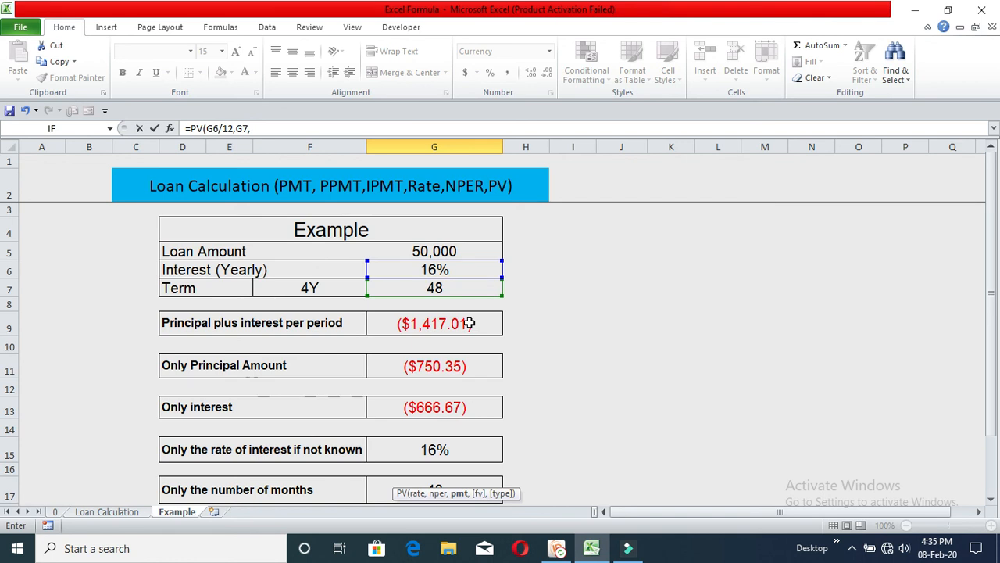
pyautogui.click(468, 320)
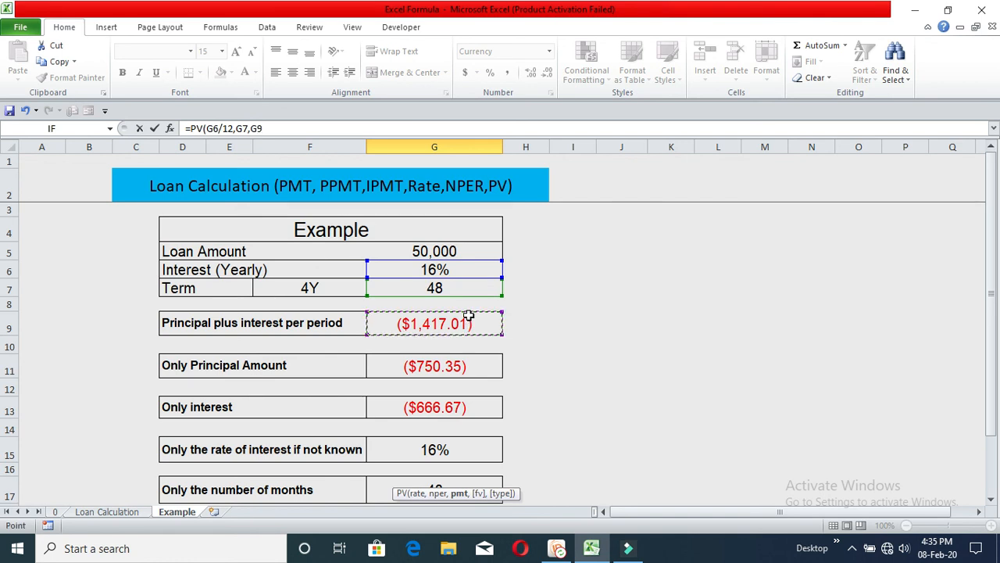
pyautogui.write(')')
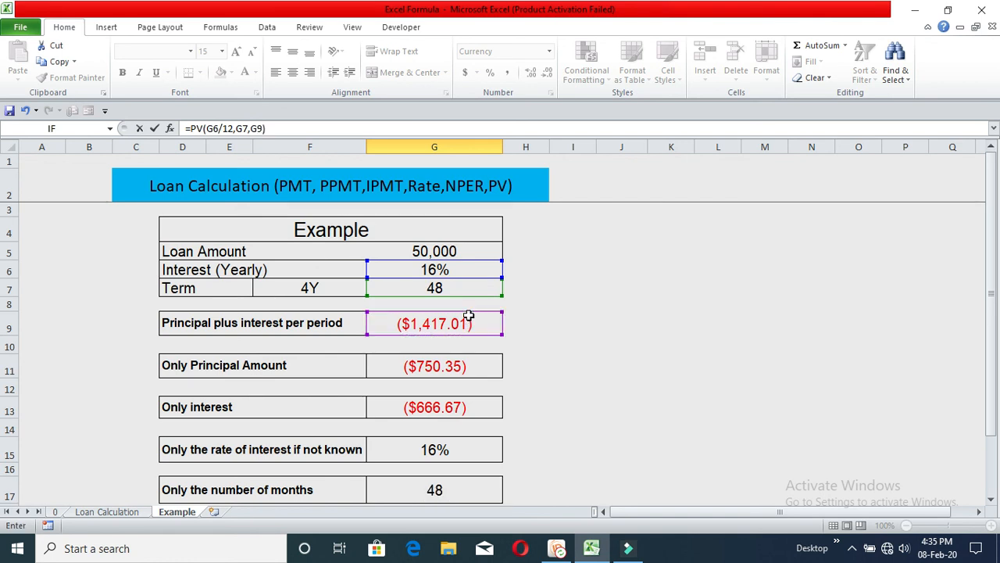
pyautogui.press('Return')
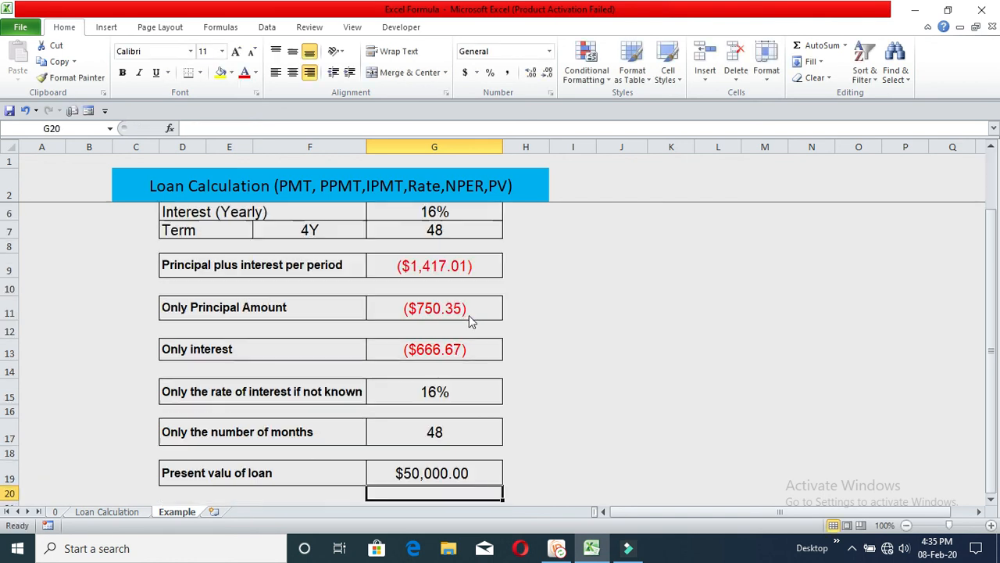
# - Review the present value formula alongside the other loan calculation results
pyautogui.click(473, 467)
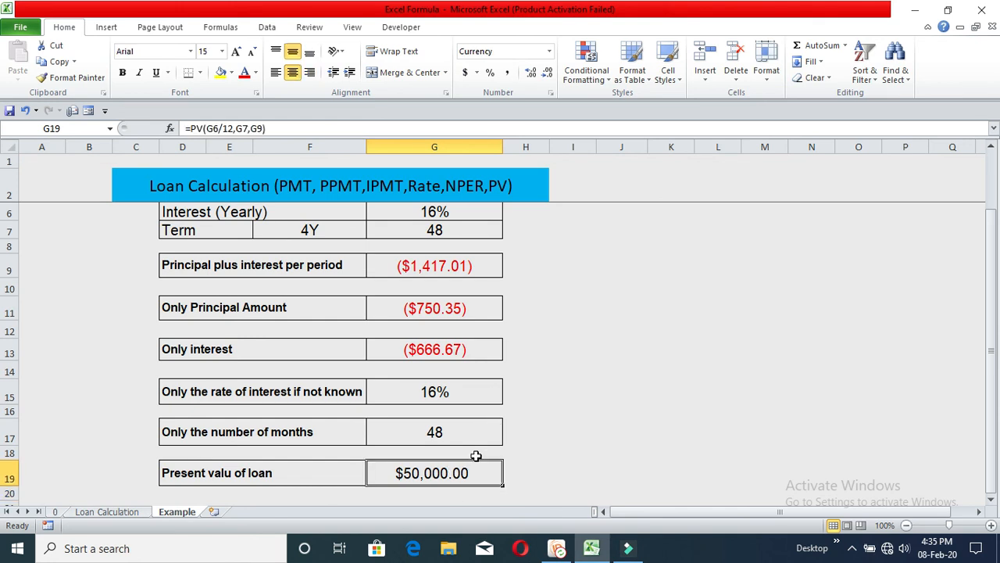
pyautogui.scroll(1, 473, 449)
pyautogui.scroll(-1, 454, 418)
pyautogui.scroll(1, 453, 419)
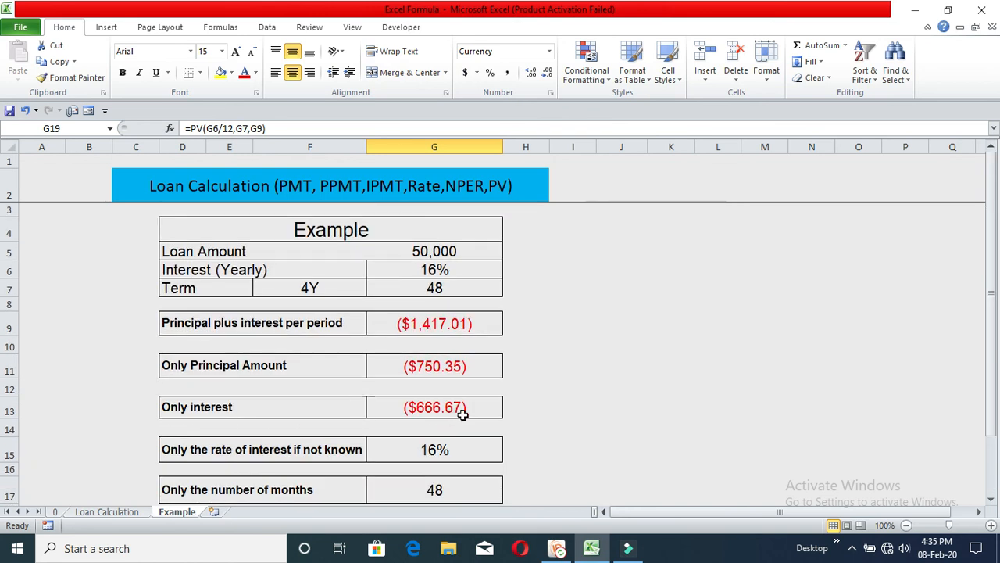